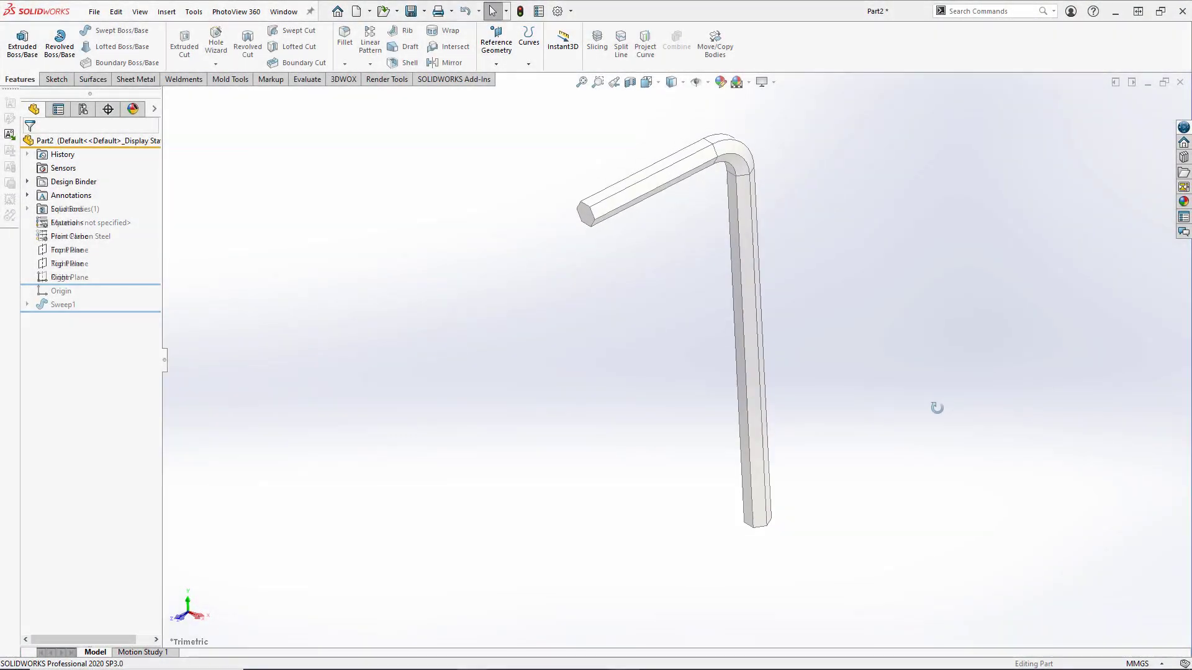
# Step: Edit Sweep1 to use the Path sketch as its sweep path and rebuild the hex key solid
pyautogui.moveTo(937, 407); pyautogui.dragTo(929, 329, button='middle')
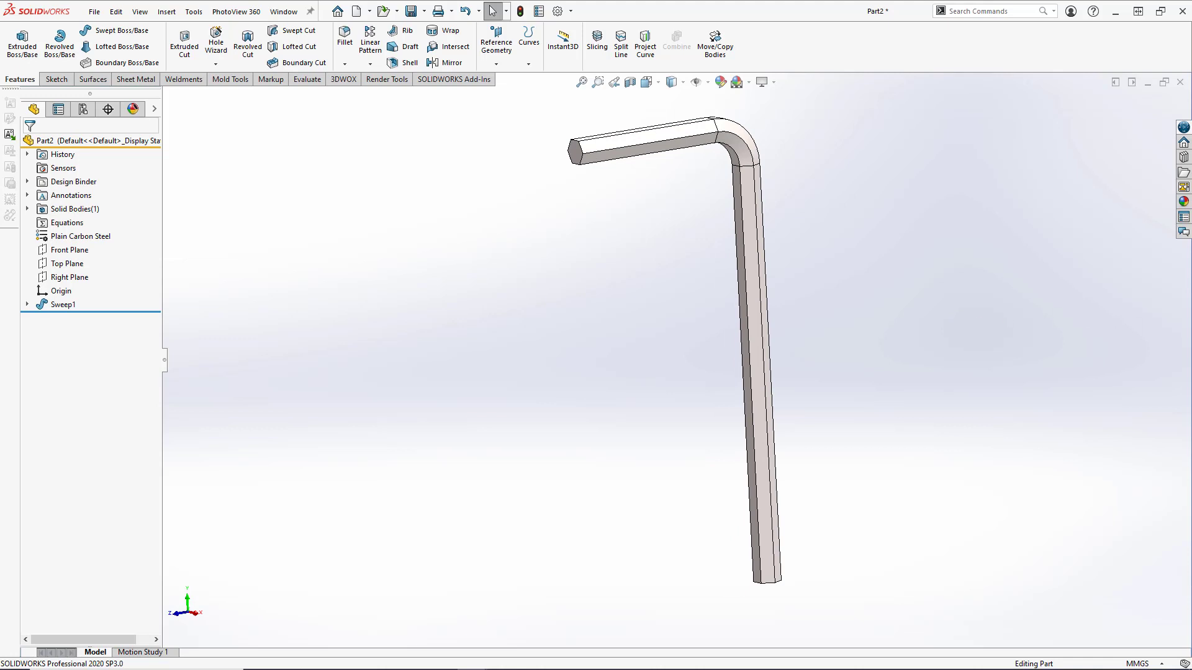
pyautogui.doubleClick(62, 304)
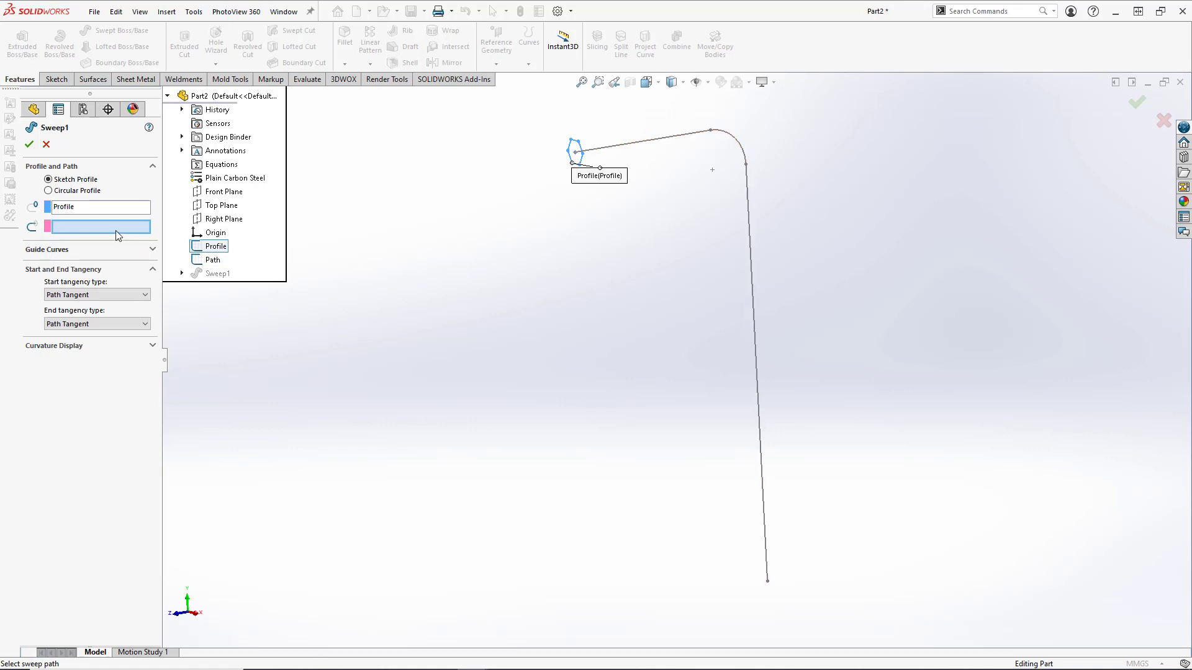
pyautogui.click(211, 261)
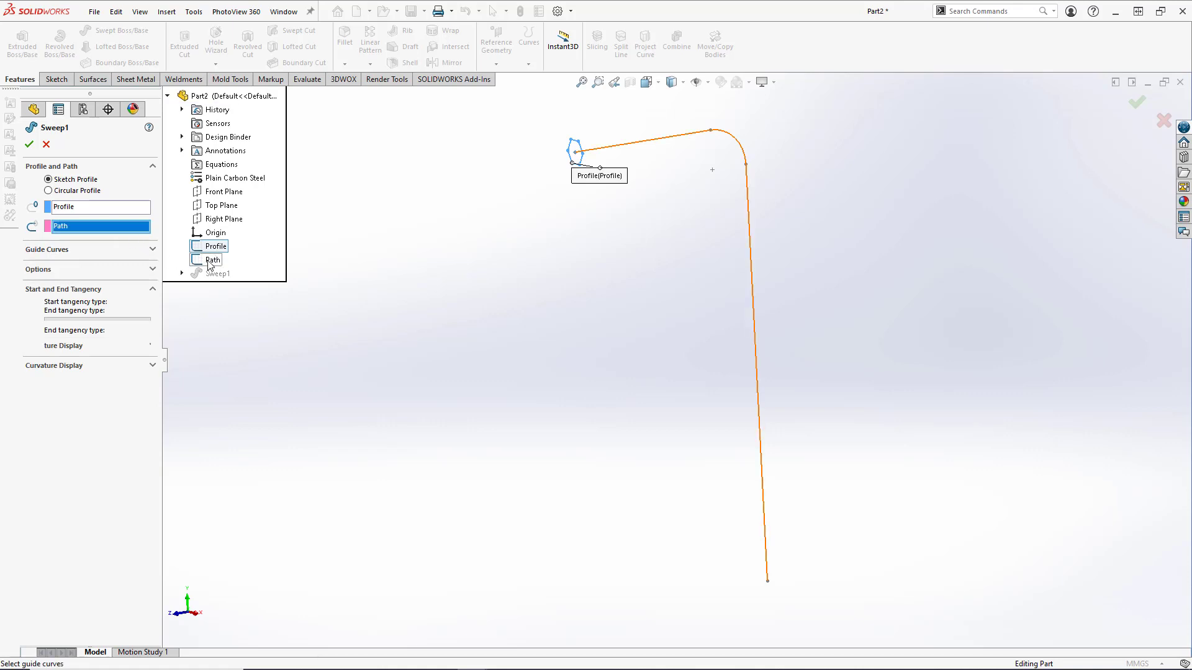
pyautogui.click(30, 146)
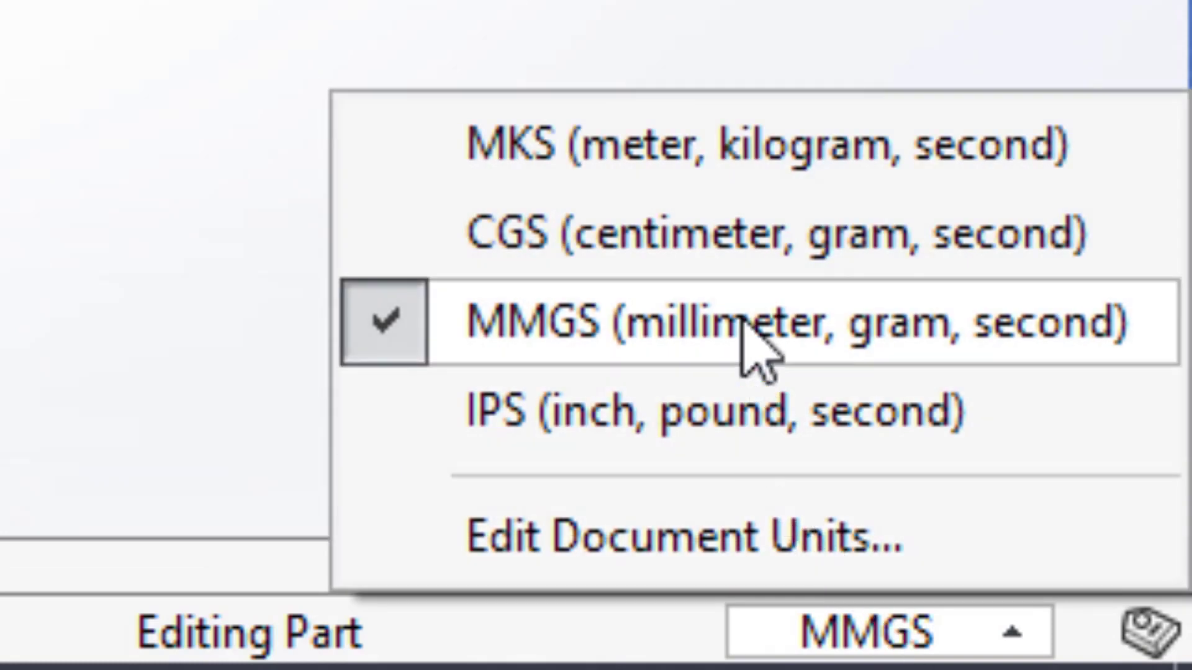
pyautogui.click(748, 326)
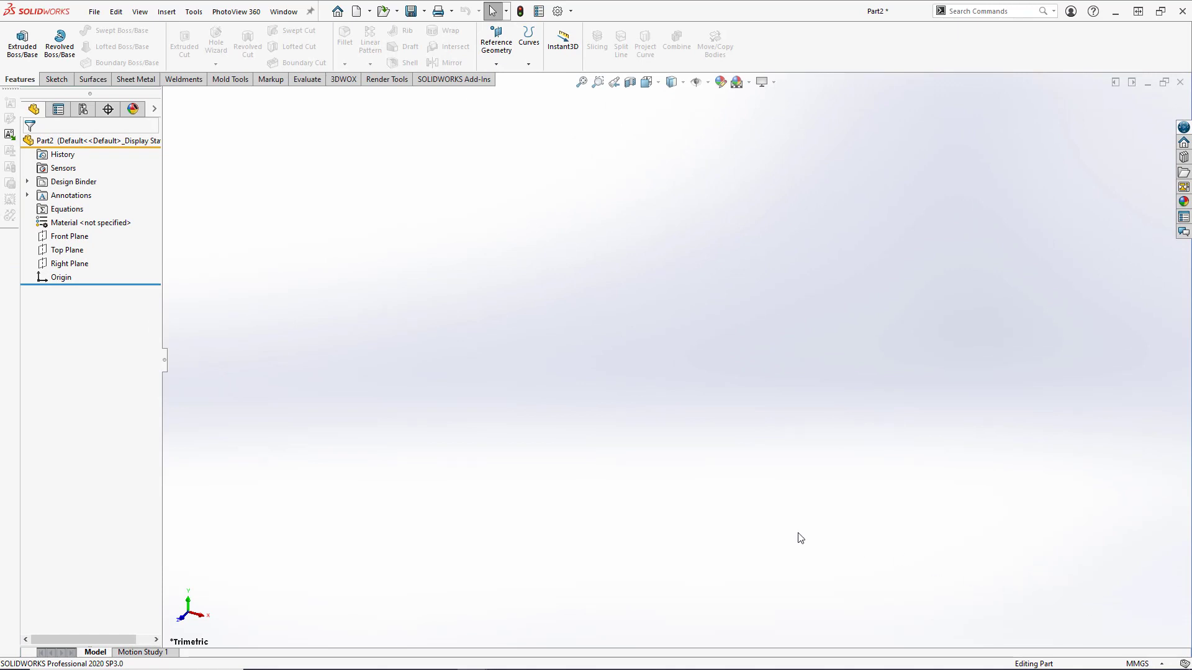
# Step: Start a Front Plane sketch and draw a 6-sided polygon centred on the origin
pyautogui.click(79, 239)
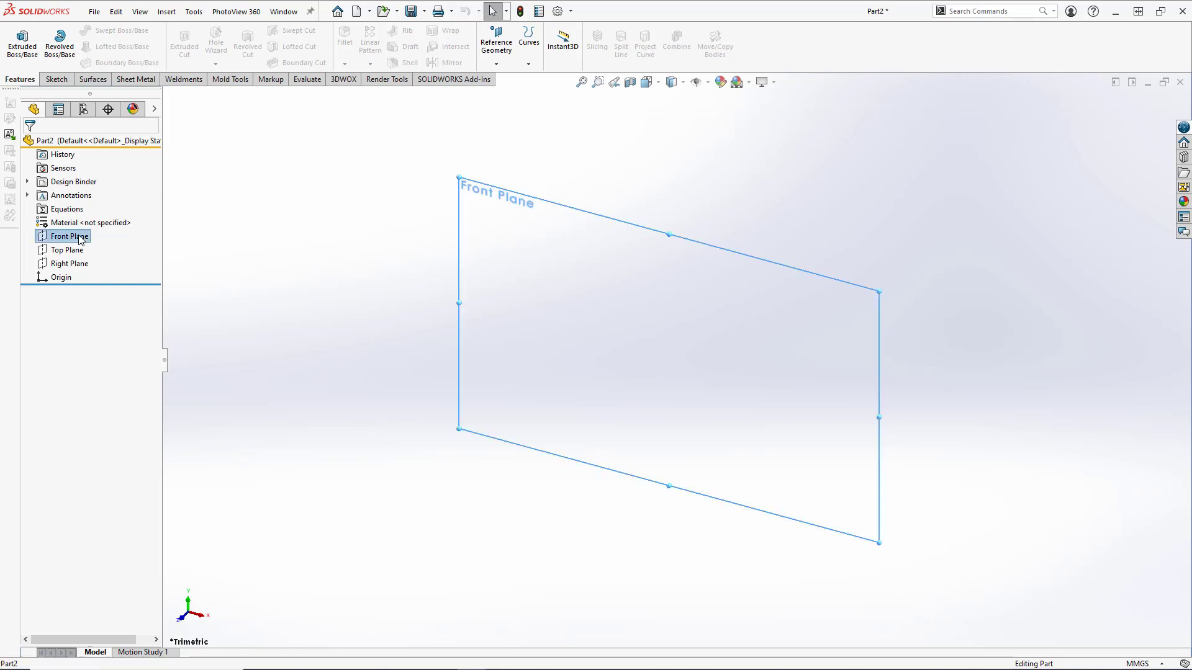
pyautogui.click(90, 219)
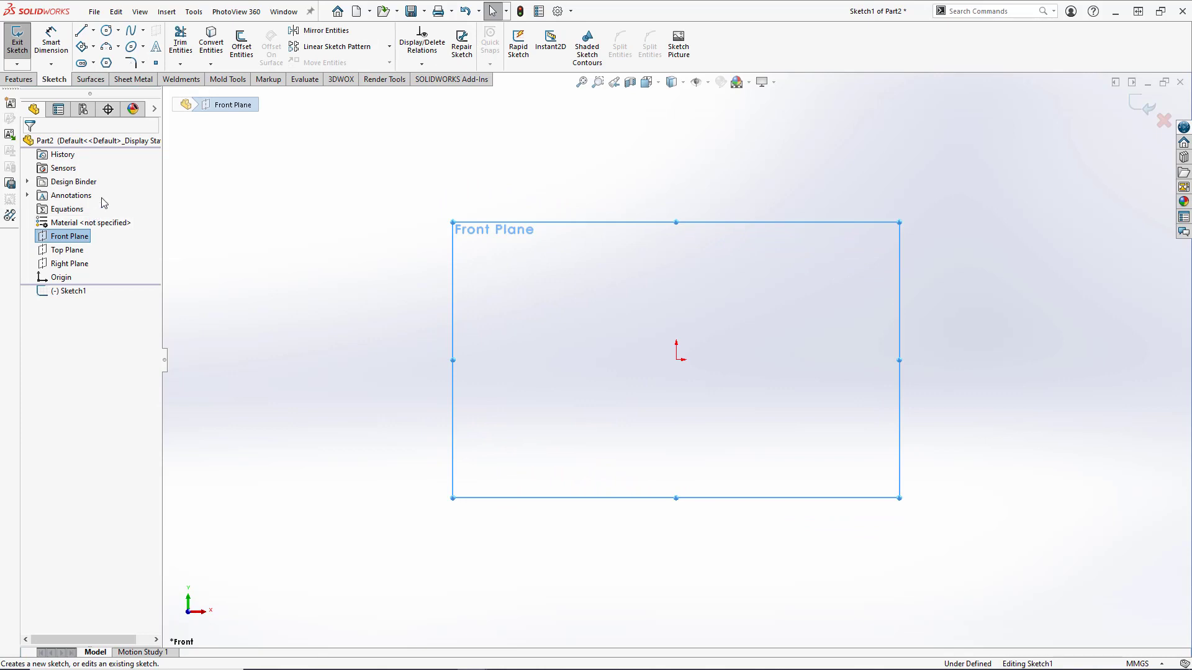
pyautogui.click(106, 63)
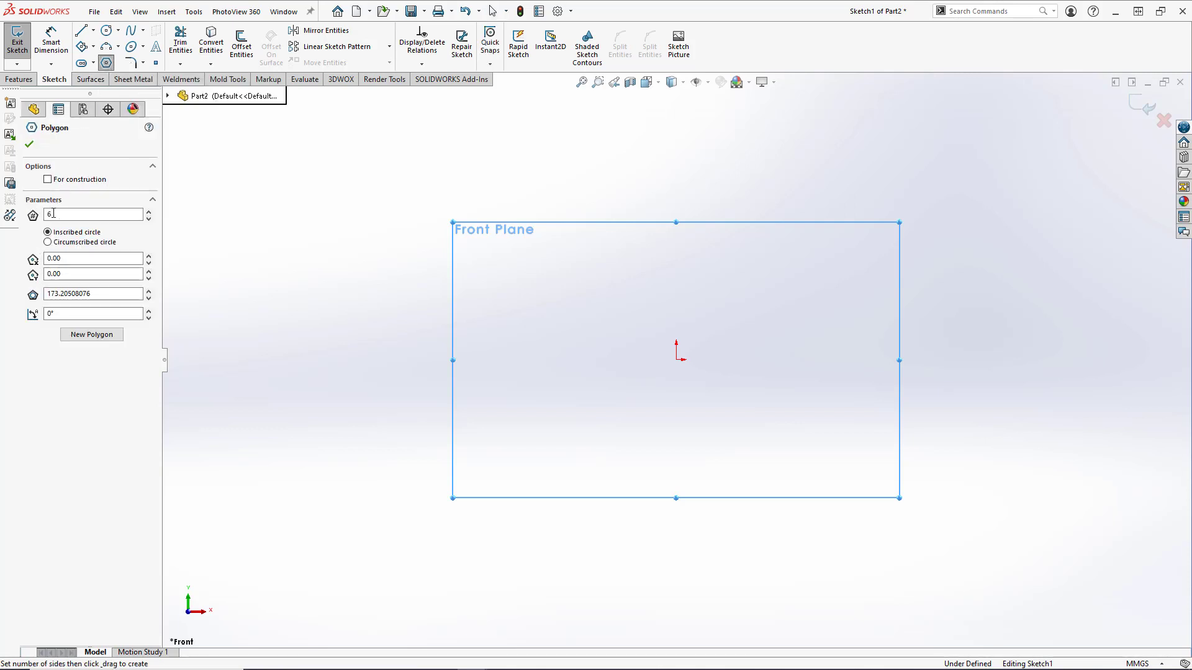
pyautogui.click(53, 215)
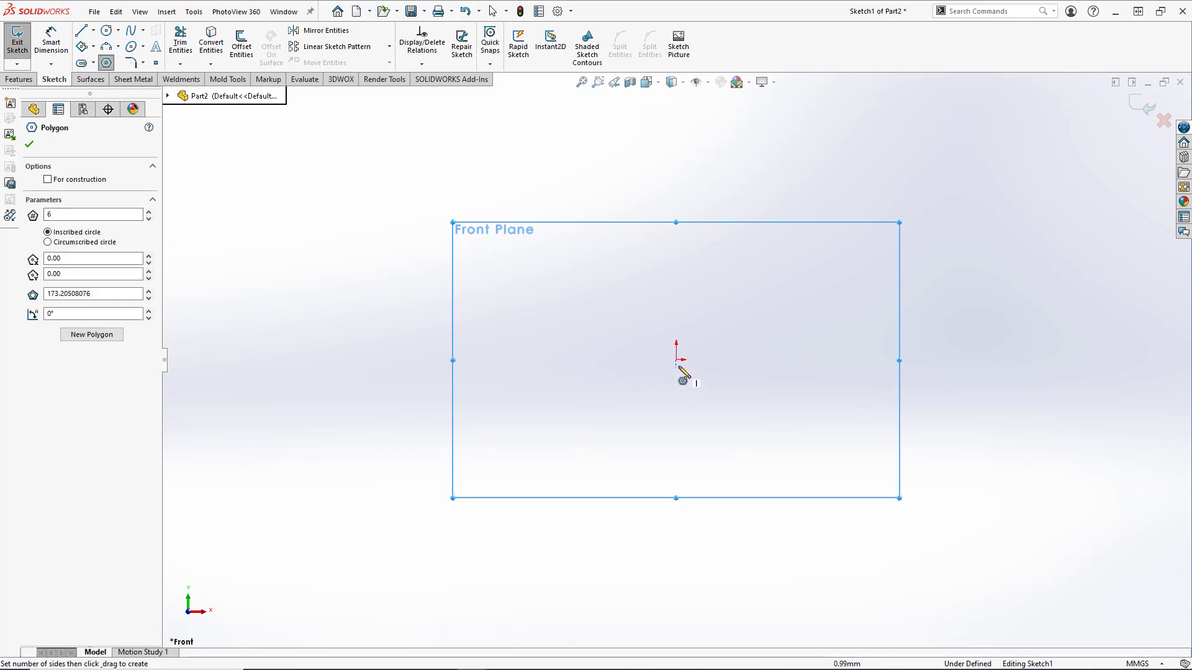
pyautogui.moveTo(677, 360); pyautogui.dragTo(704, 409)
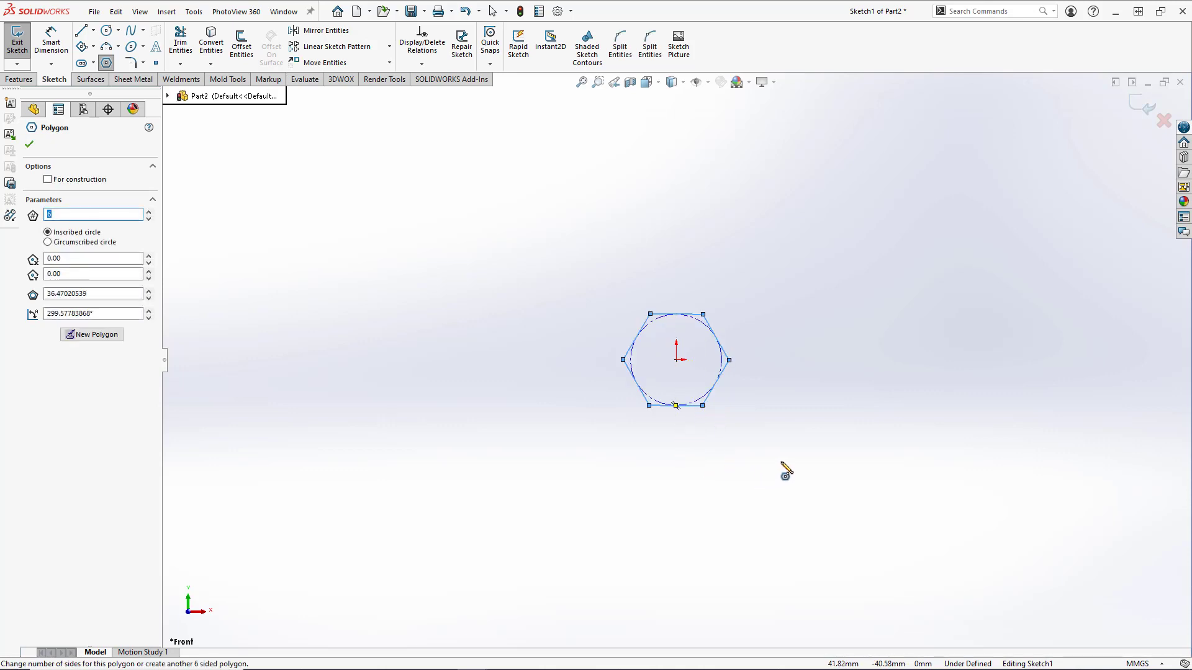
# Step: Add a Horizontal relation to the hexagon's top edge
pyautogui.press('Escape')
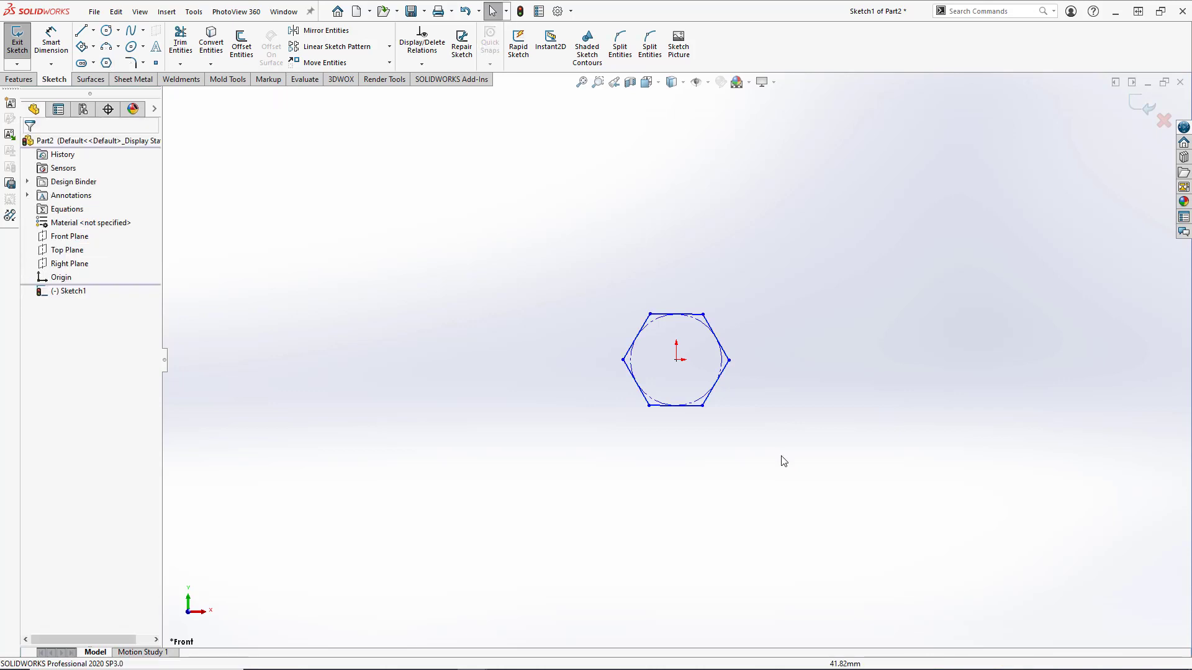
pyautogui.scroll(-5, 694, 318)
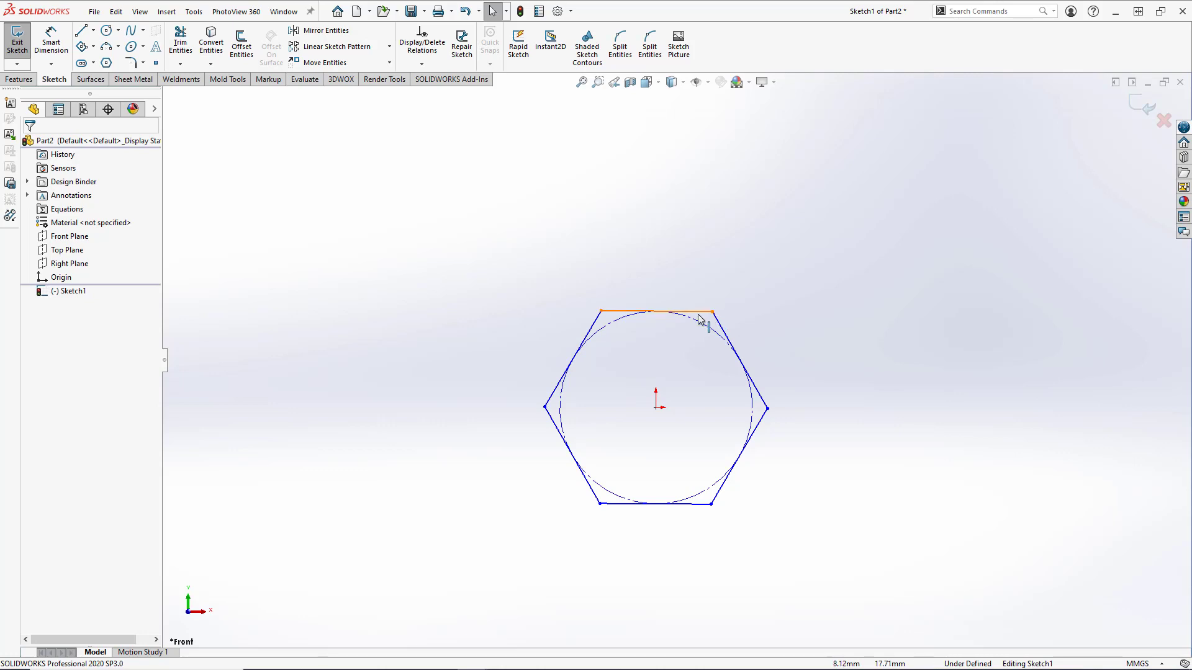
pyautogui.click(697, 319)
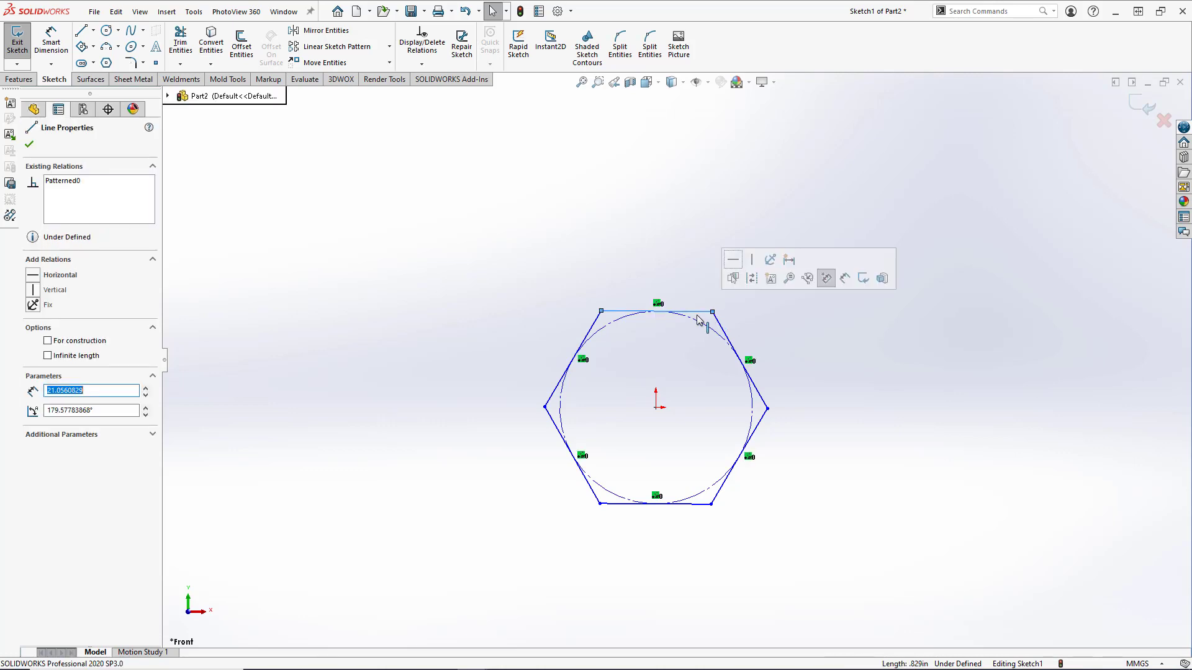
pyautogui.click(34, 278)
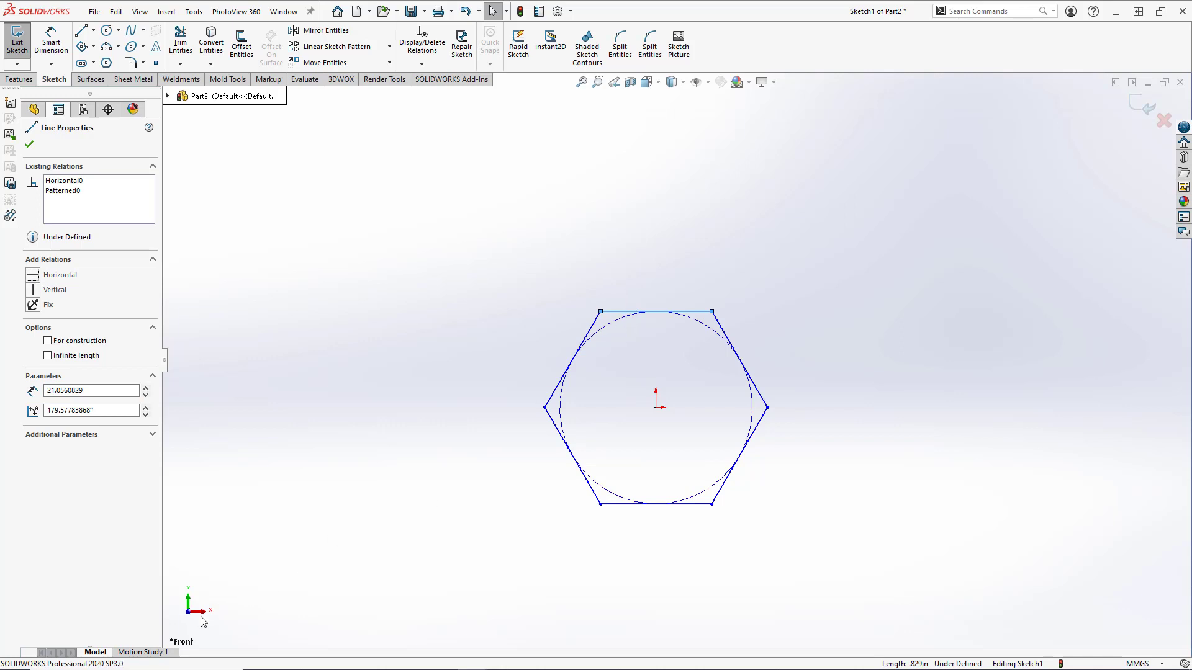
pyautogui.click(396, 508)
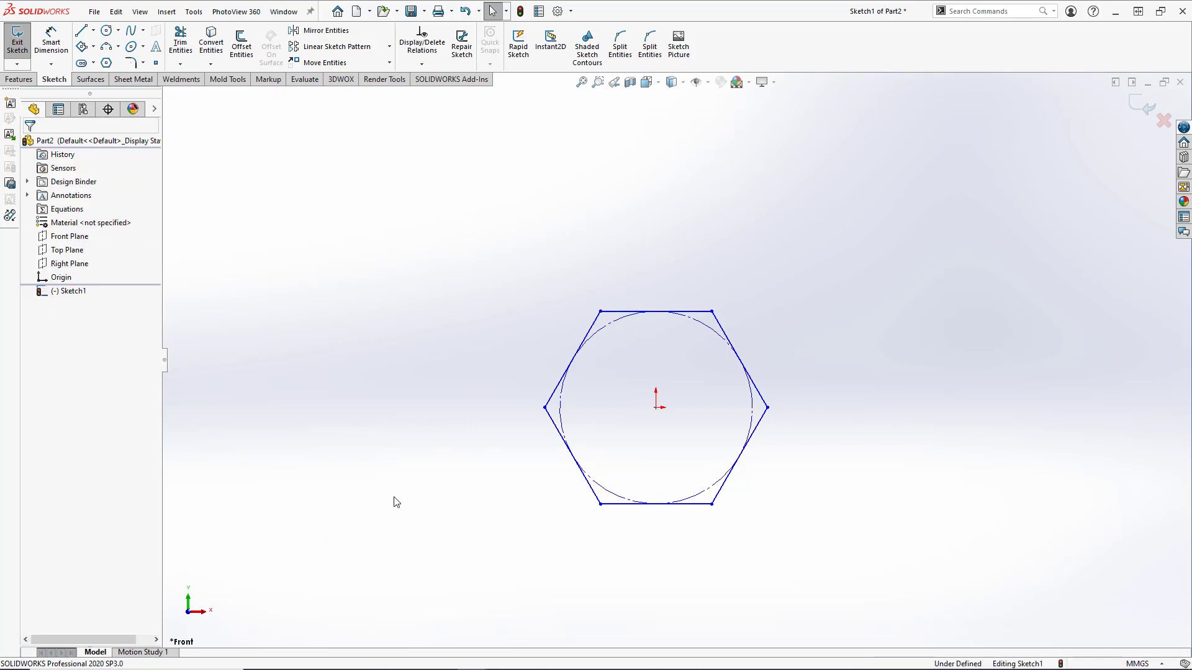
# Step: Dimension the hexagon from top edge to bottom edge at 3 mm across flats
pyautogui.click(64, 51)
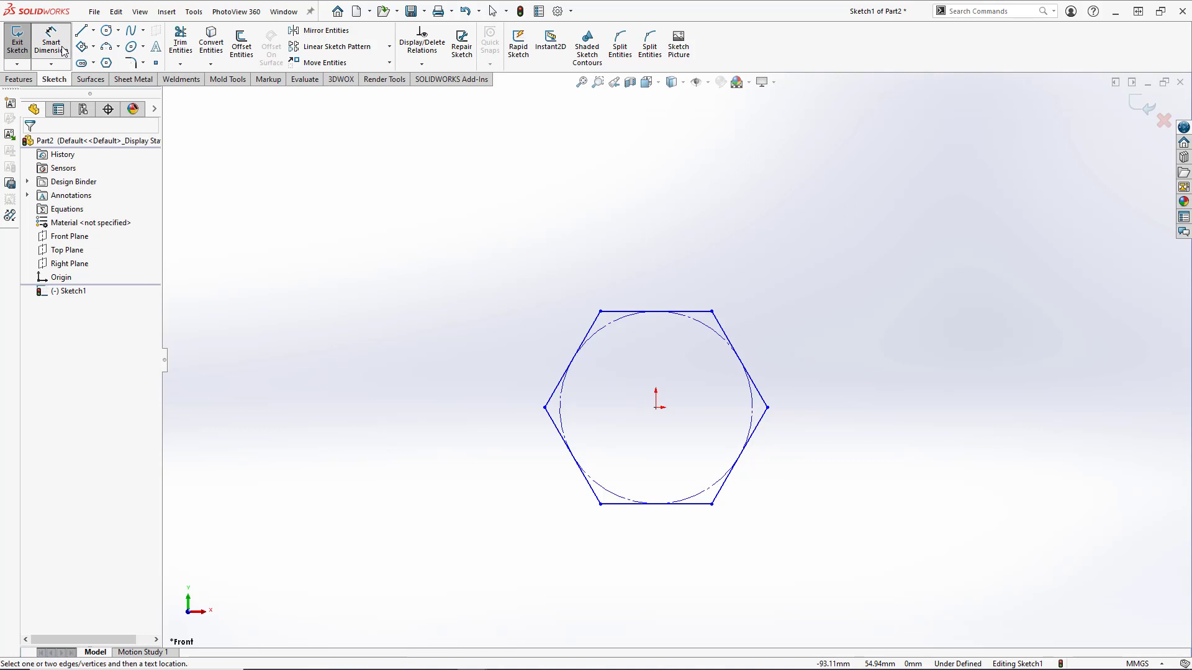
pyautogui.click(701, 316)
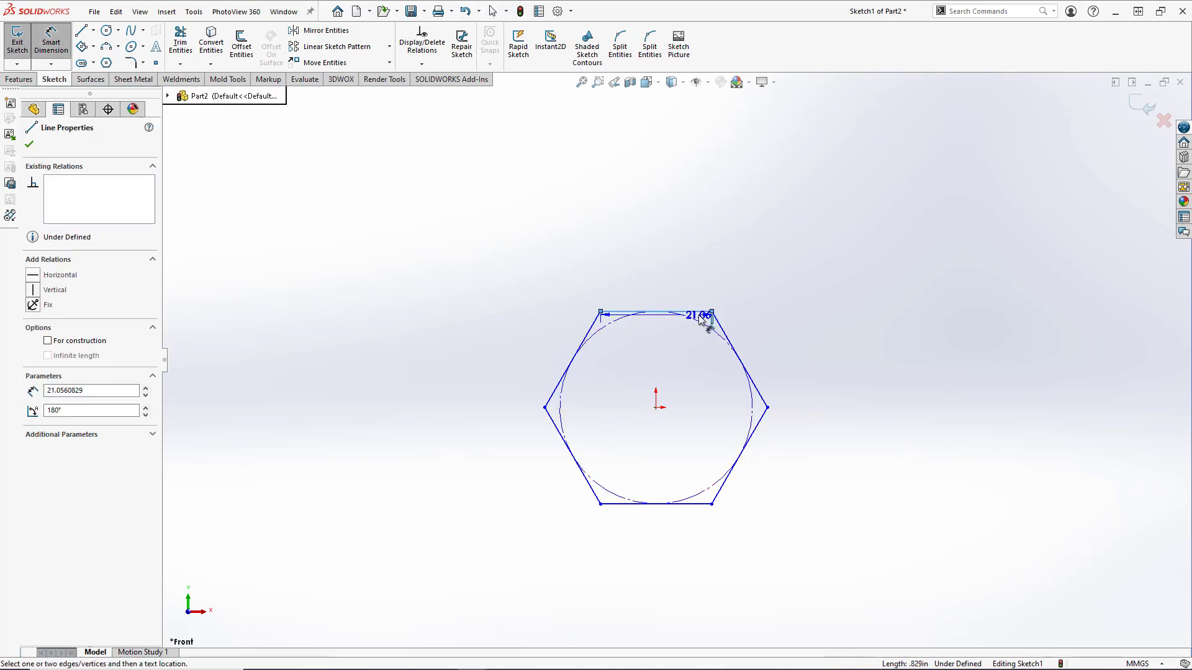
pyautogui.click(708, 504)
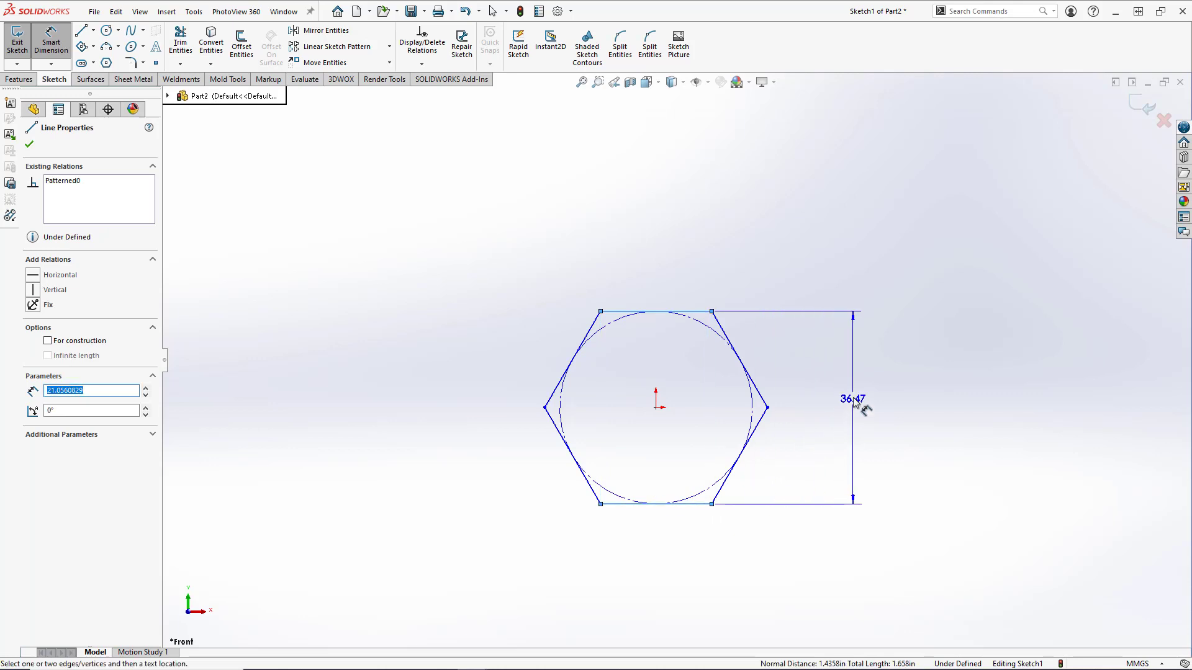
pyautogui.click(854, 402)
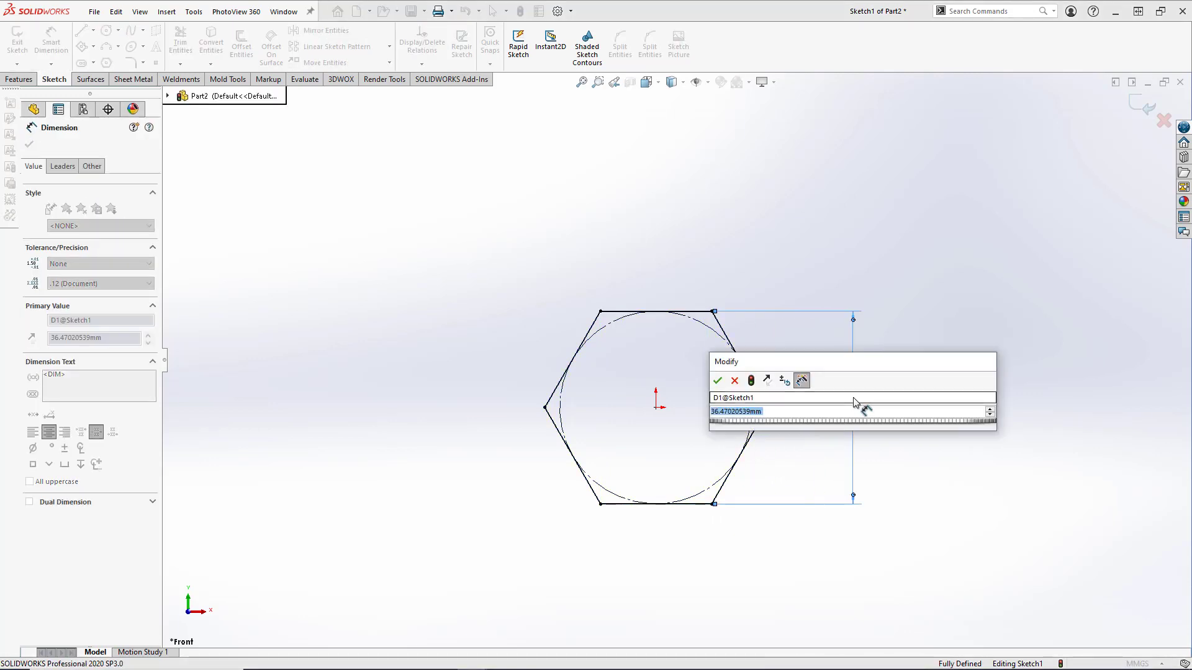
pyautogui.write('3')
pyautogui.press('Return')
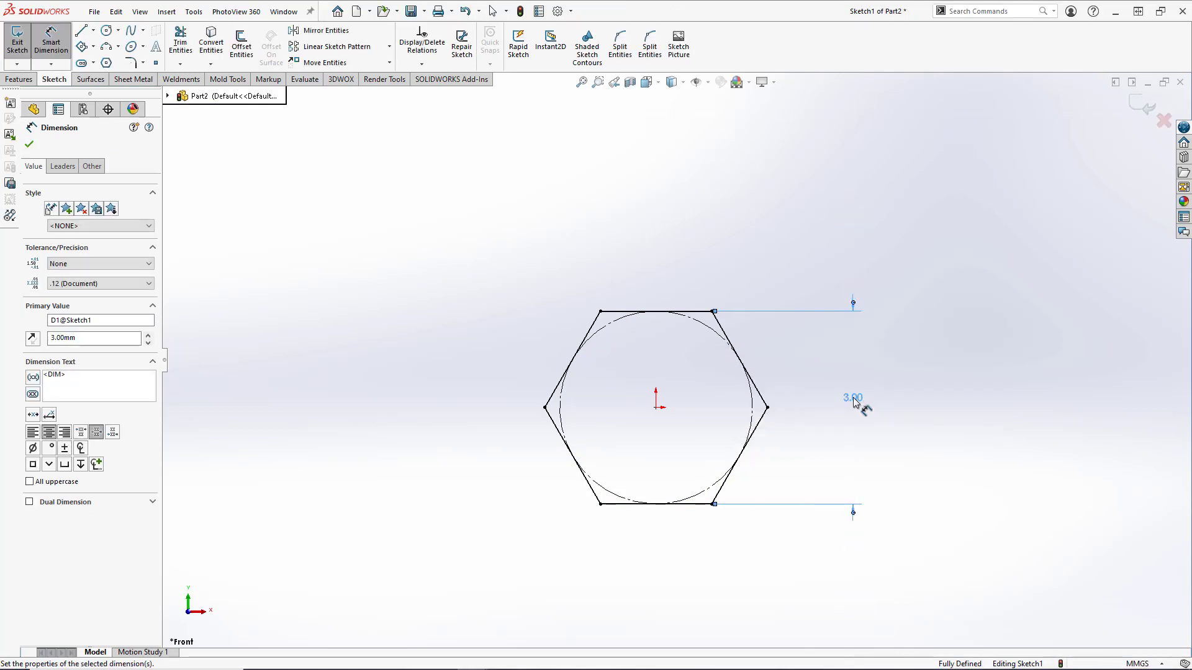
pyautogui.click(884, 388)
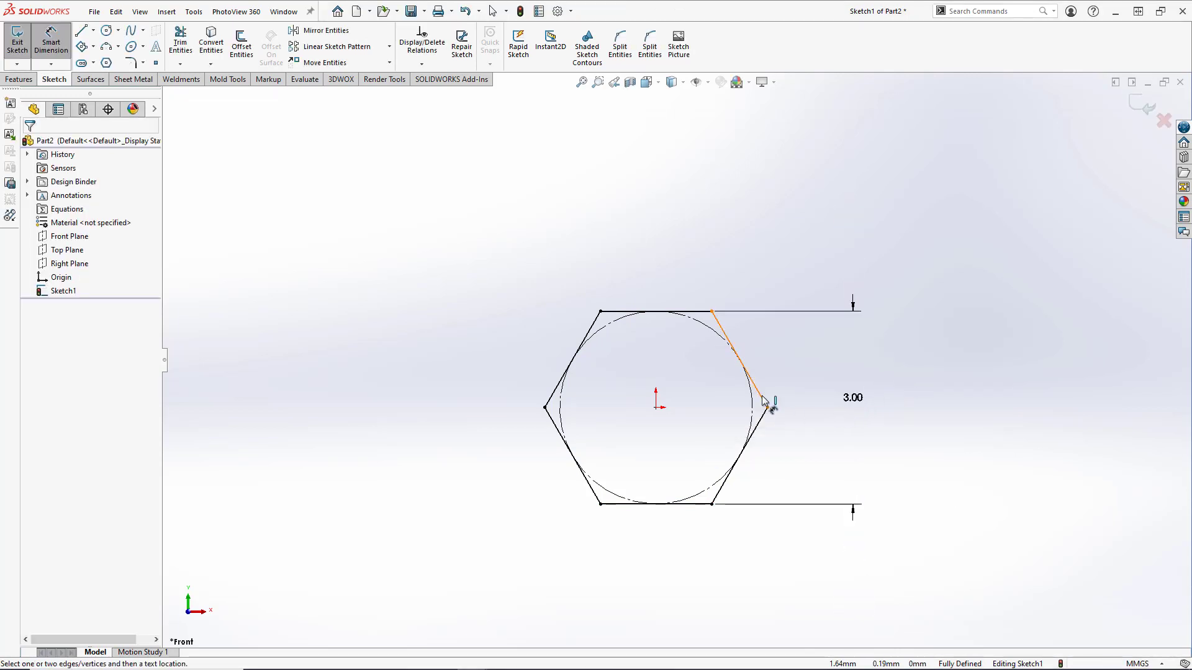
pyautogui.scroll(-2, 764, 400)
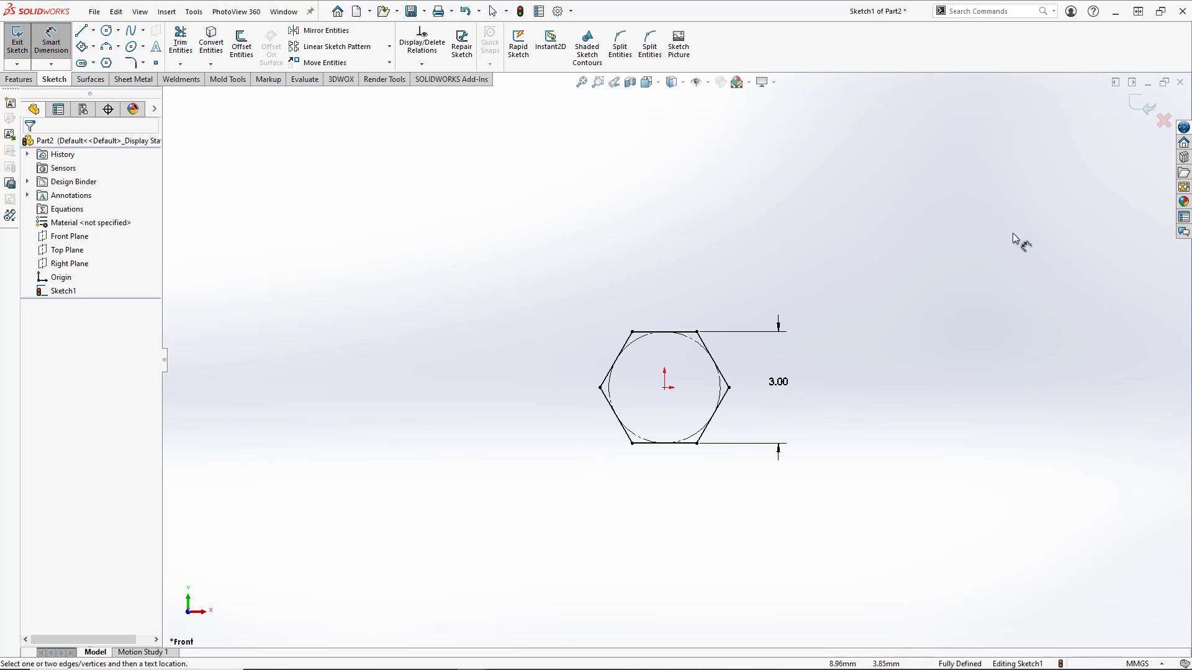
# Step: Exit the sketch and rename Sketch1 to 'Profile' in the feature tree
pyautogui.click(1147, 115)
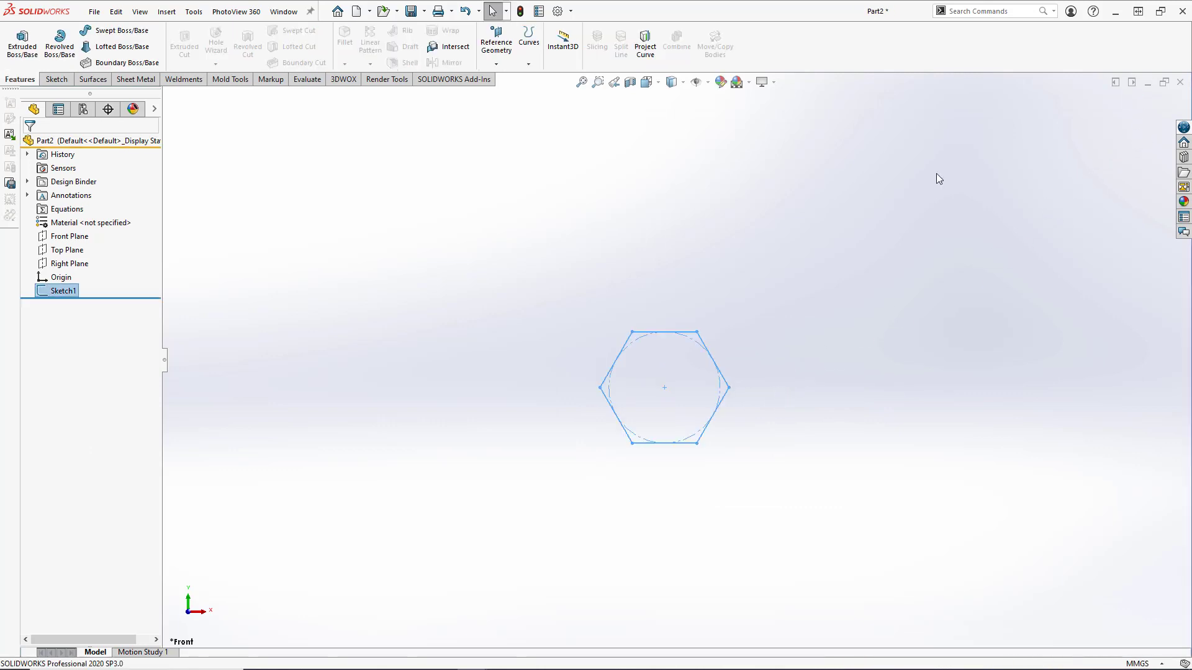
pyautogui.click(70, 295)
pyautogui.click(69, 296)
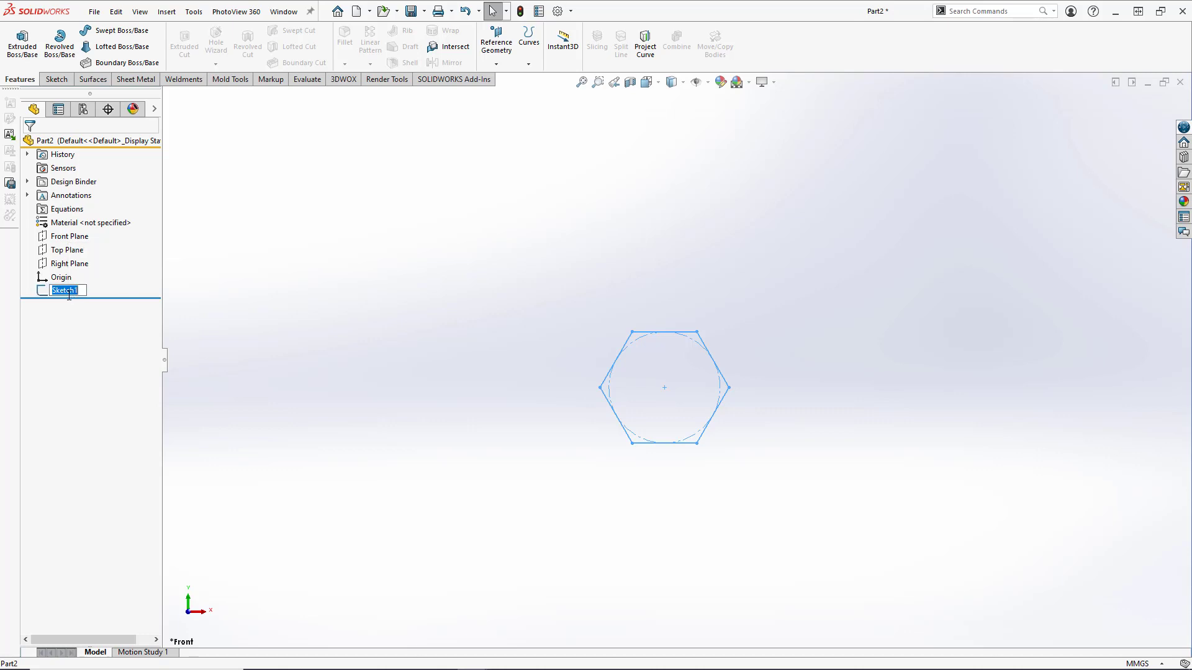
pyautogui.write('Profile')
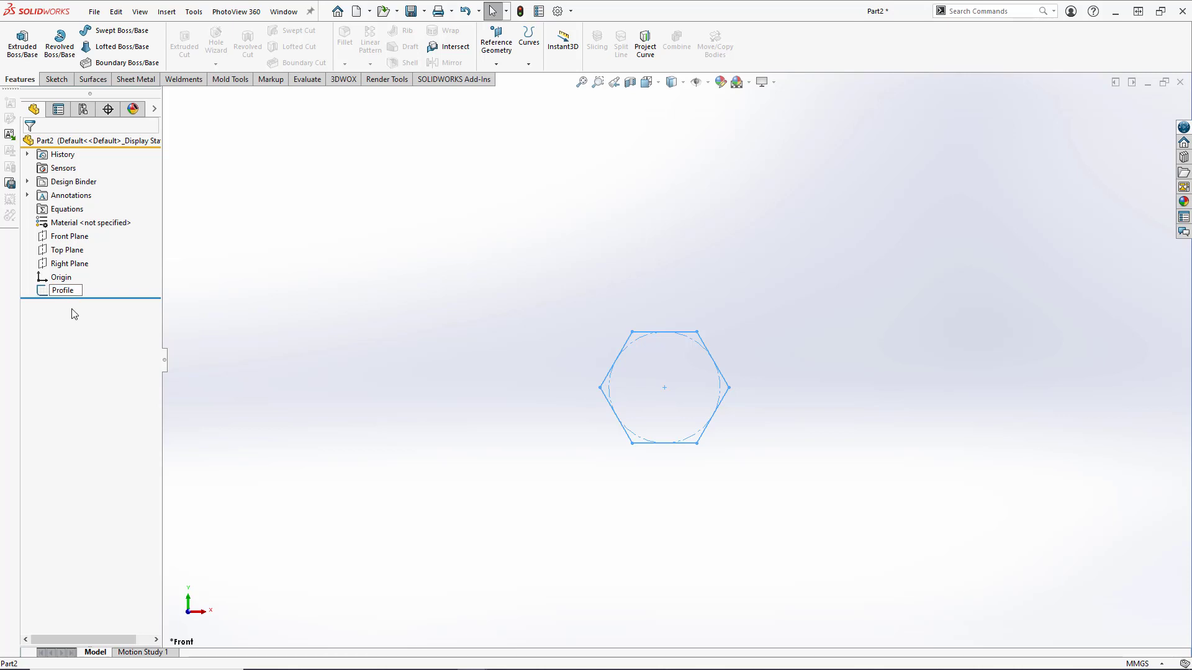
pyautogui.press('Return')
pyautogui.press('Escape')
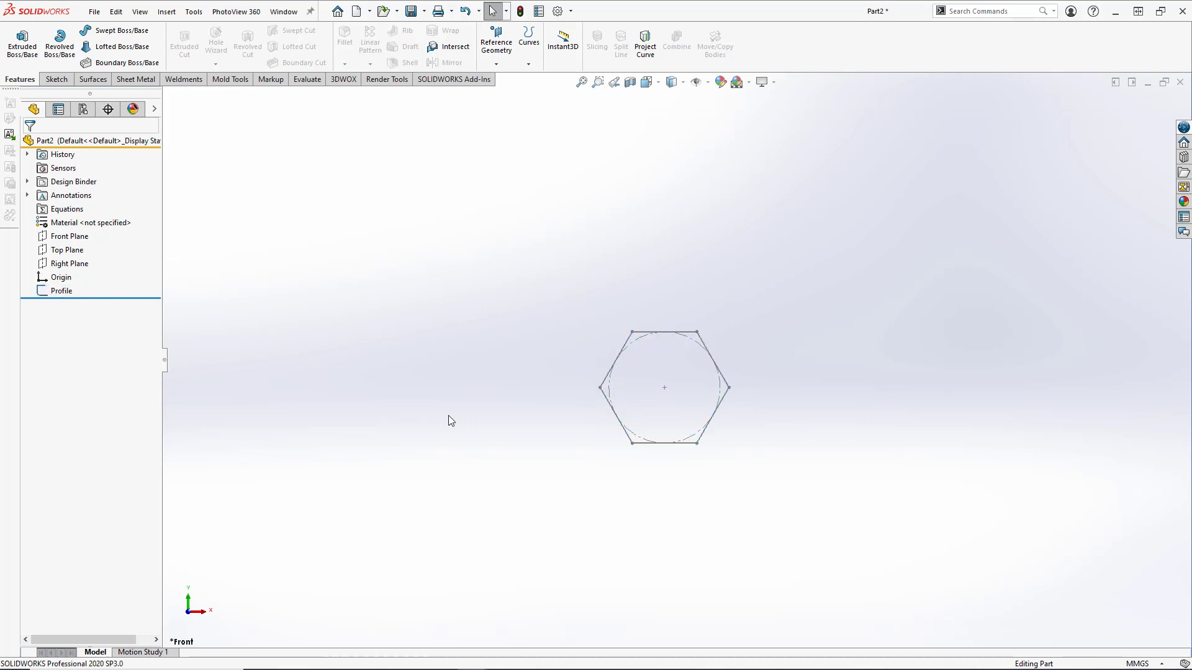
# Step: Start a new sketch, Sketch2, on the Right Plane
pyautogui.press('z')
pyautogui.moveTo(459, 404)
pyautogui.mouseDown(button='middle')
pyautogui.moveTo(391, 404)
pyautogui.moveTo(375, 447)
pyautogui.mouseUp(button='middle')
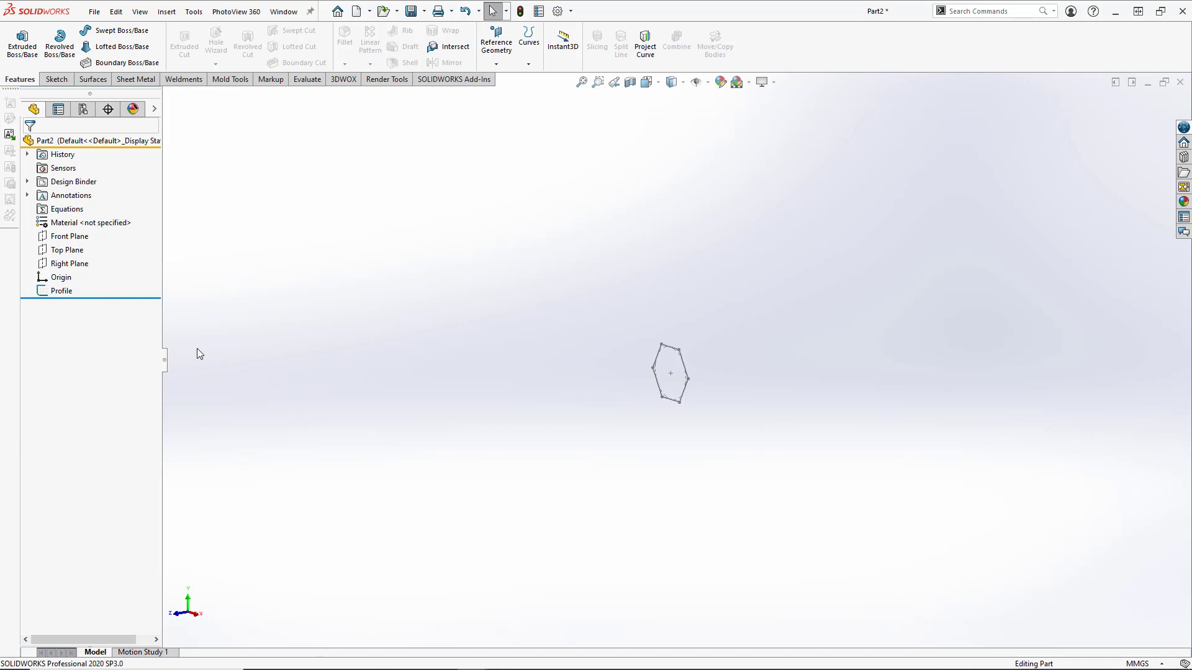
pyautogui.click(78, 267)
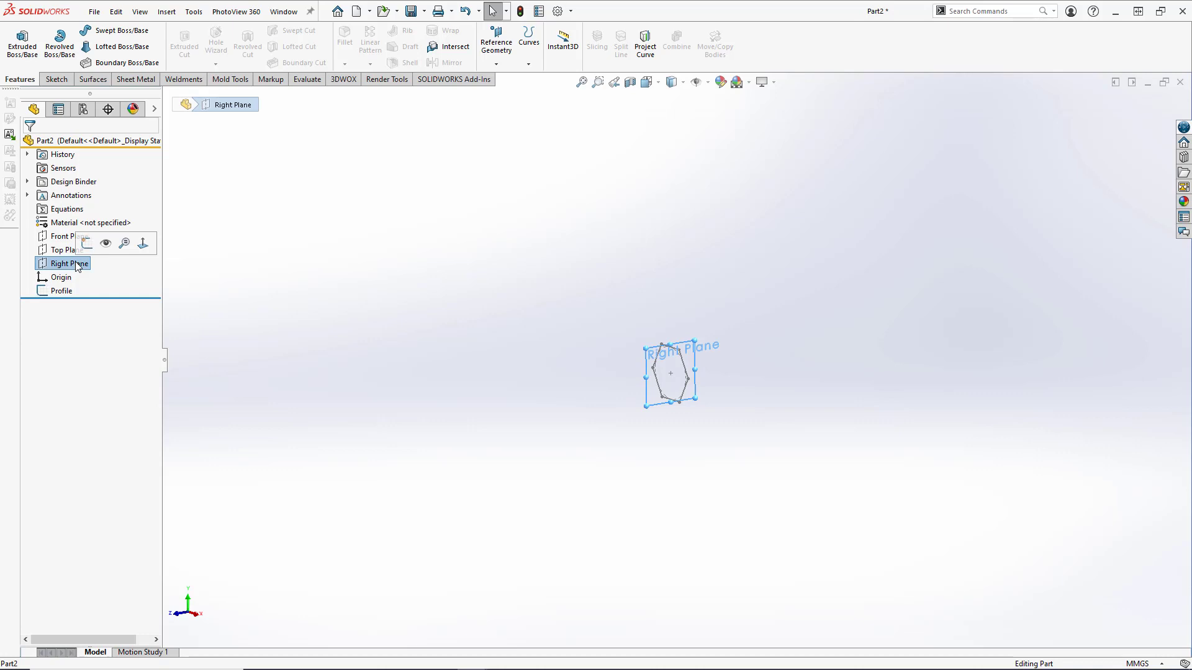
pyautogui.click(86, 244)
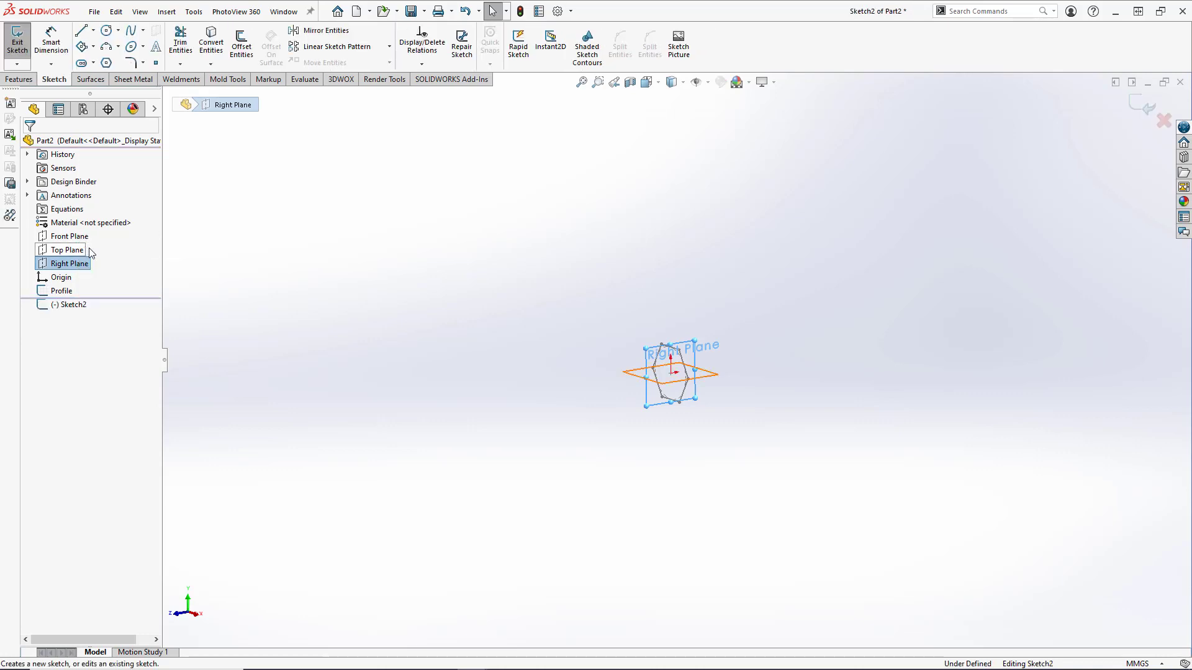
# Step: Switch the display to Wireframe and the view orientation to Right
pyautogui.click(684, 84)
pyautogui.click(672, 169)
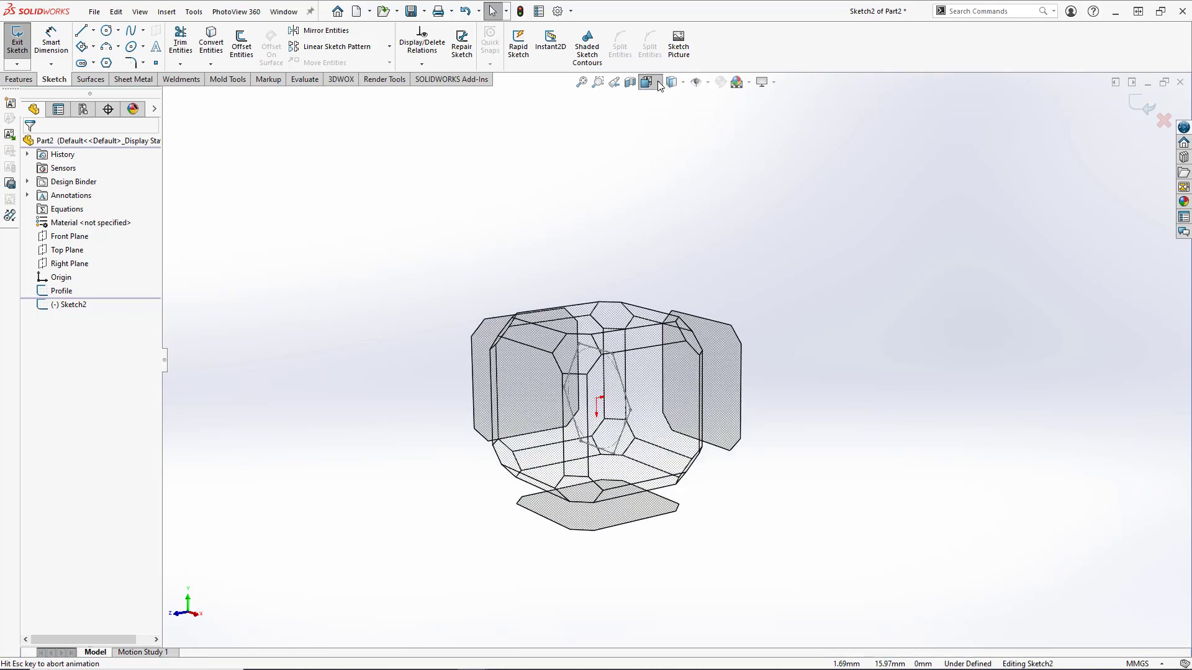
pyautogui.click(658, 81)
pyautogui.click(717, 153)
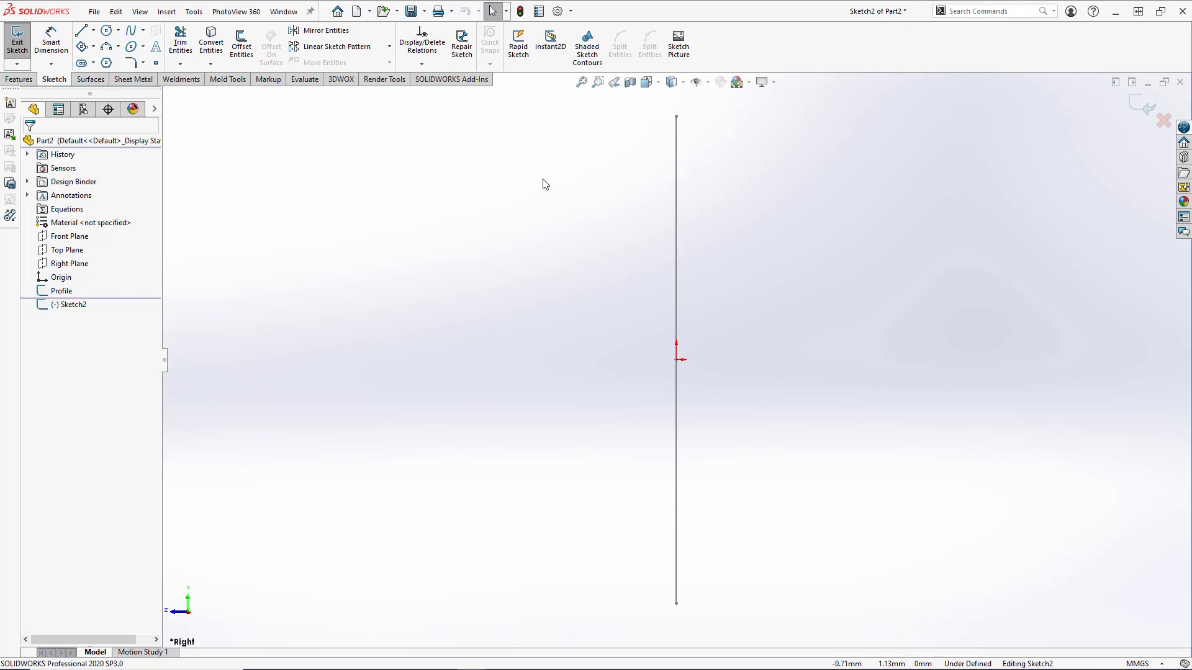
# Step: With the Line tool, draw a horizontal line from the origin, then a long vertical line downward
pyautogui.click(81, 30)
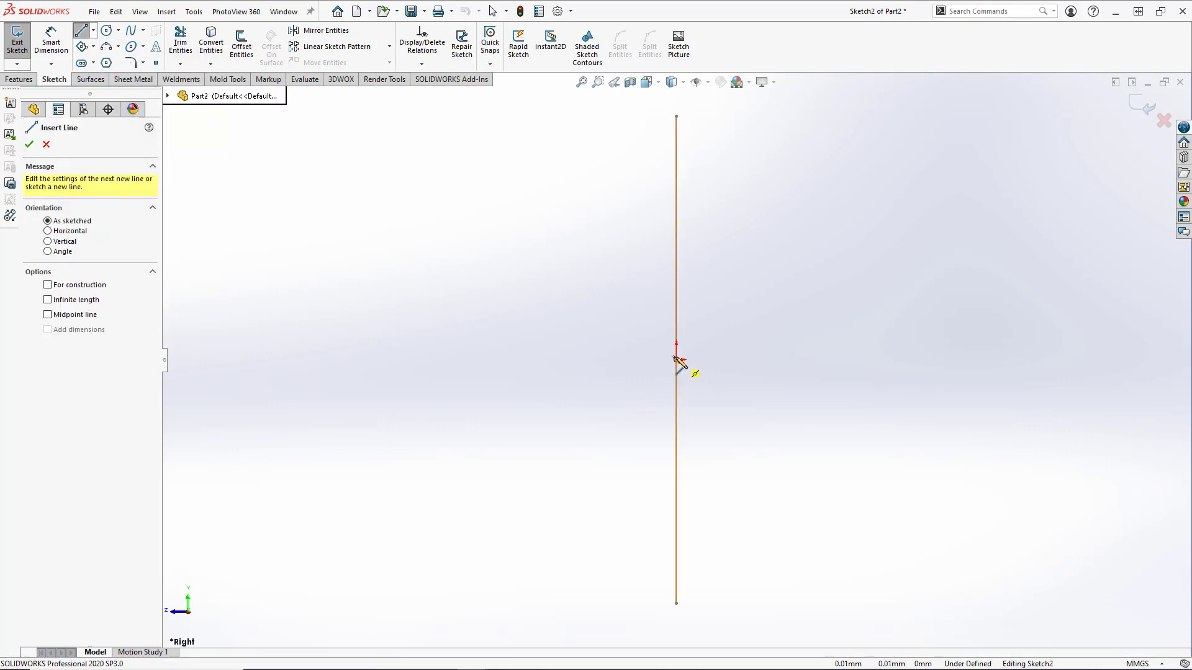
pyautogui.moveTo(676, 360); pyautogui.dragTo(956, 369)
pyautogui.scroll(3, 800, 373)
pyautogui.scroll(2, 934, 367)
pyautogui.scroll(2, 931, 365)
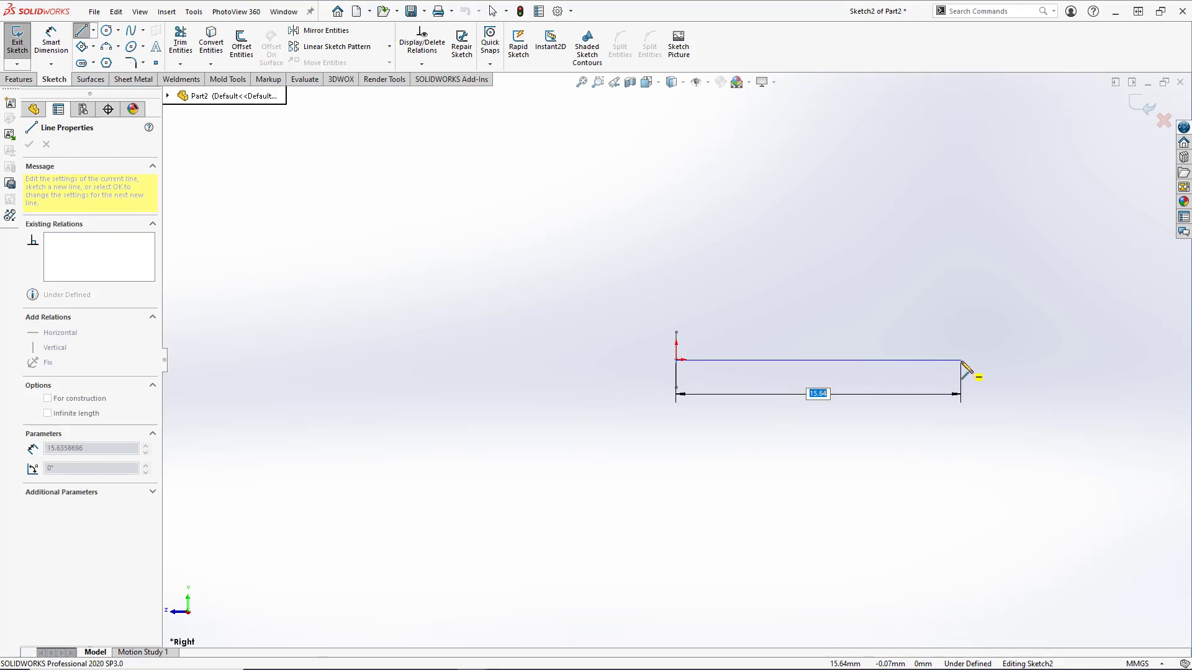
pyautogui.click(961, 361)
pyautogui.scroll(2, 952, 472)
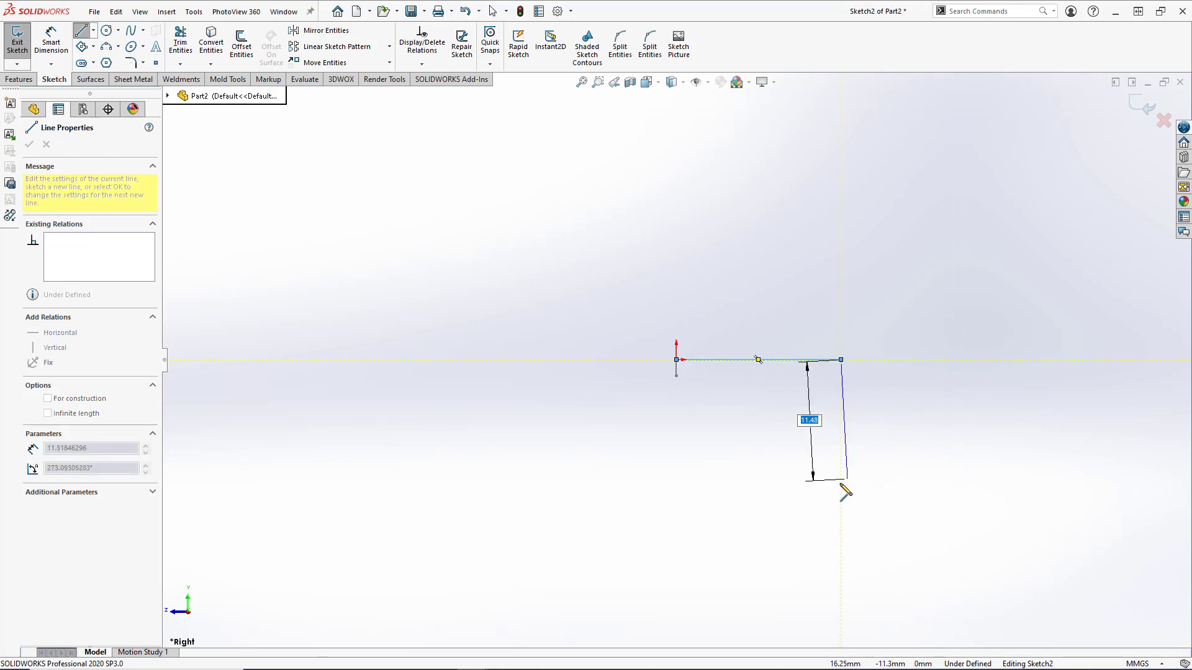
pyautogui.scroll(3, 838, 599)
pyautogui.doubleClick(755, 566)
pyautogui.click(755, 566)
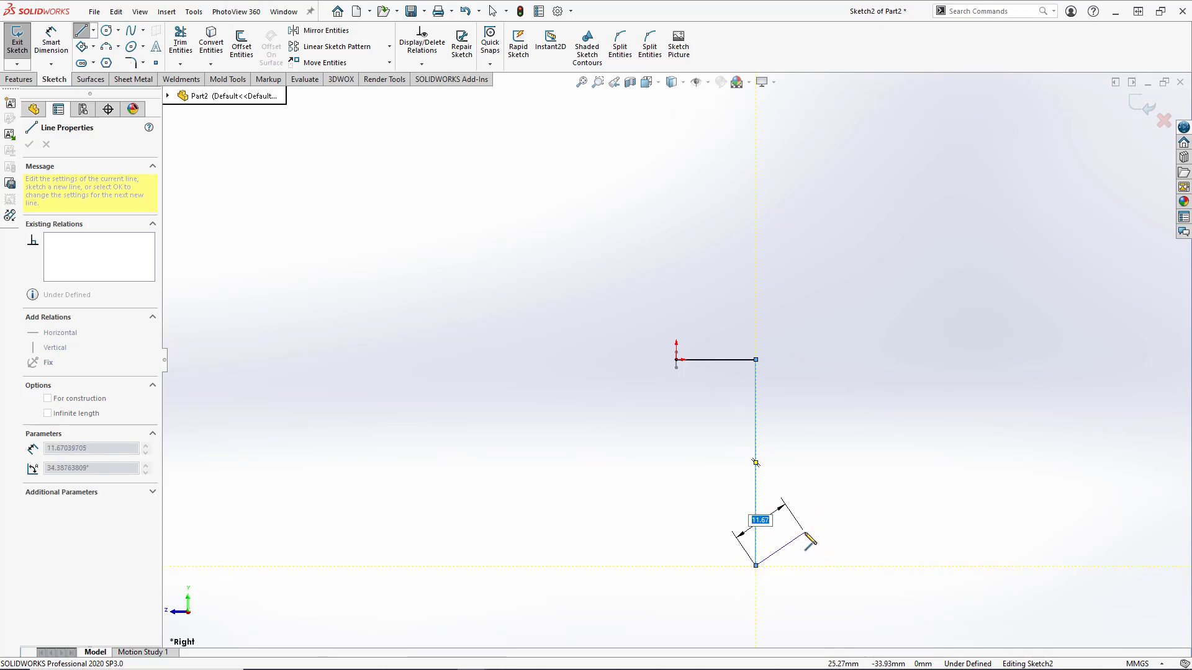
pyautogui.press('Escape')
pyautogui.scroll(-4, 758, 388)
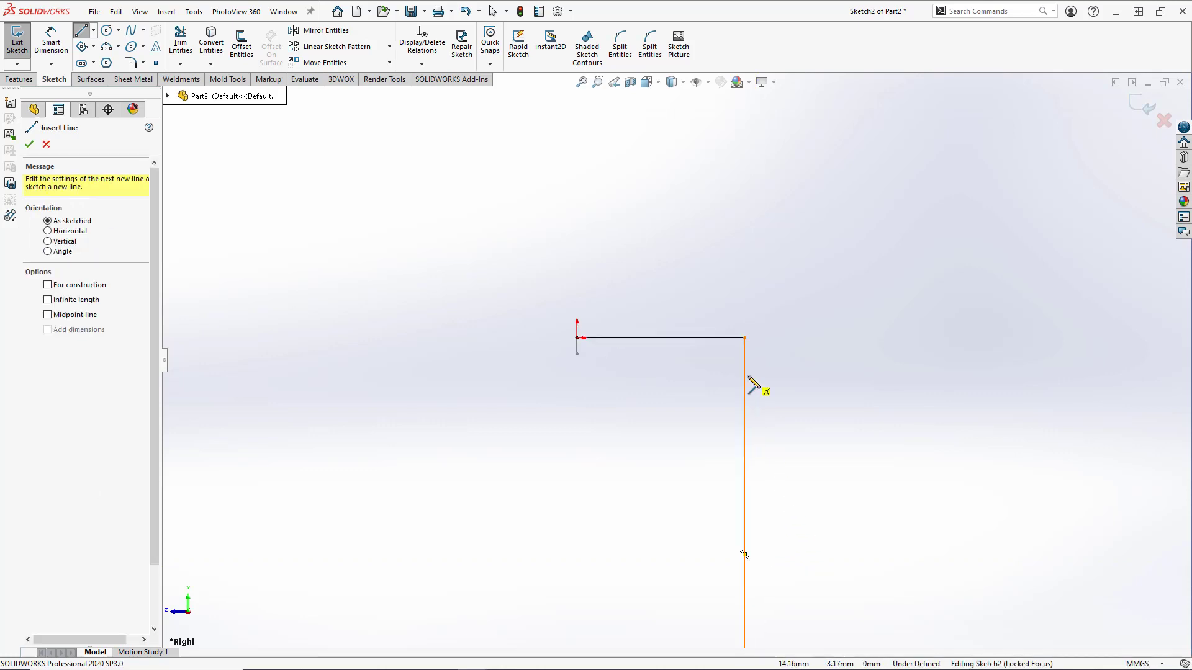
# Step: Apply a 5 mm sketch fillet between the horizontal and vertical path lines
pyautogui.click(132, 64)
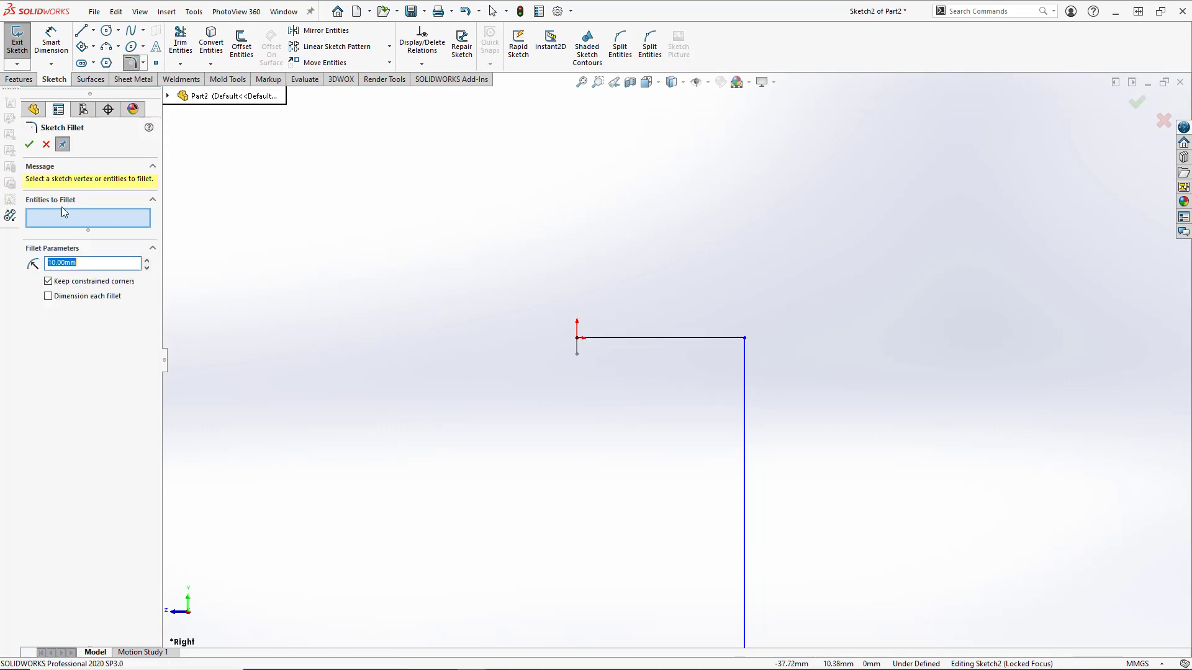
pyautogui.click(45, 223)
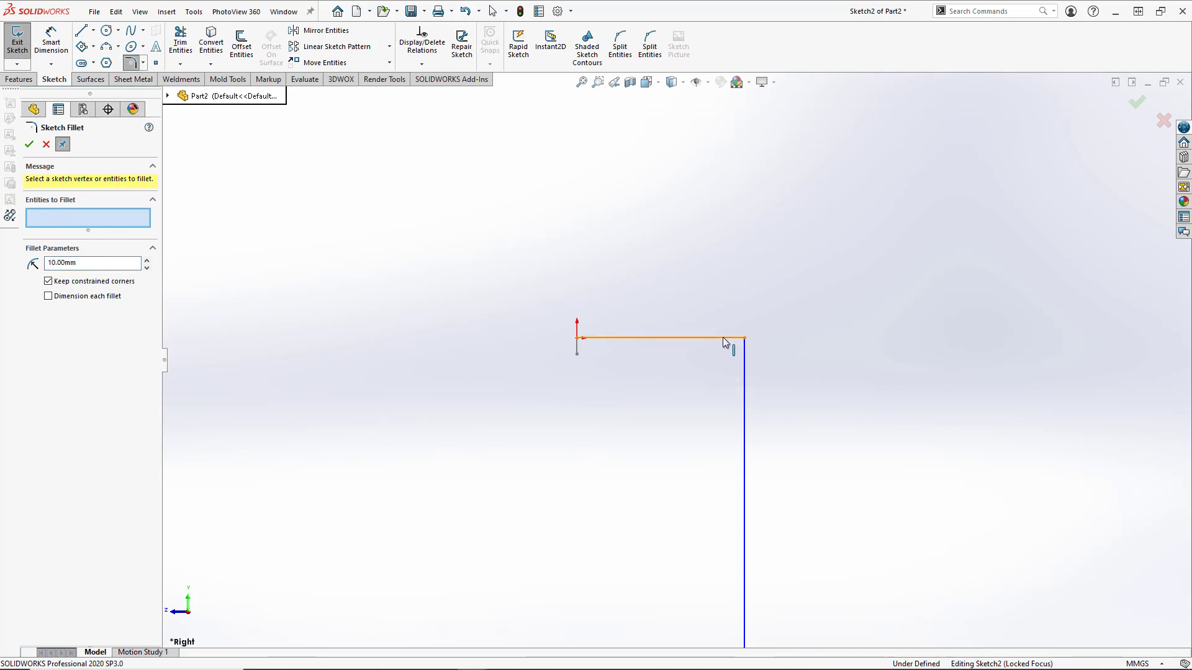
pyautogui.click(723, 337)
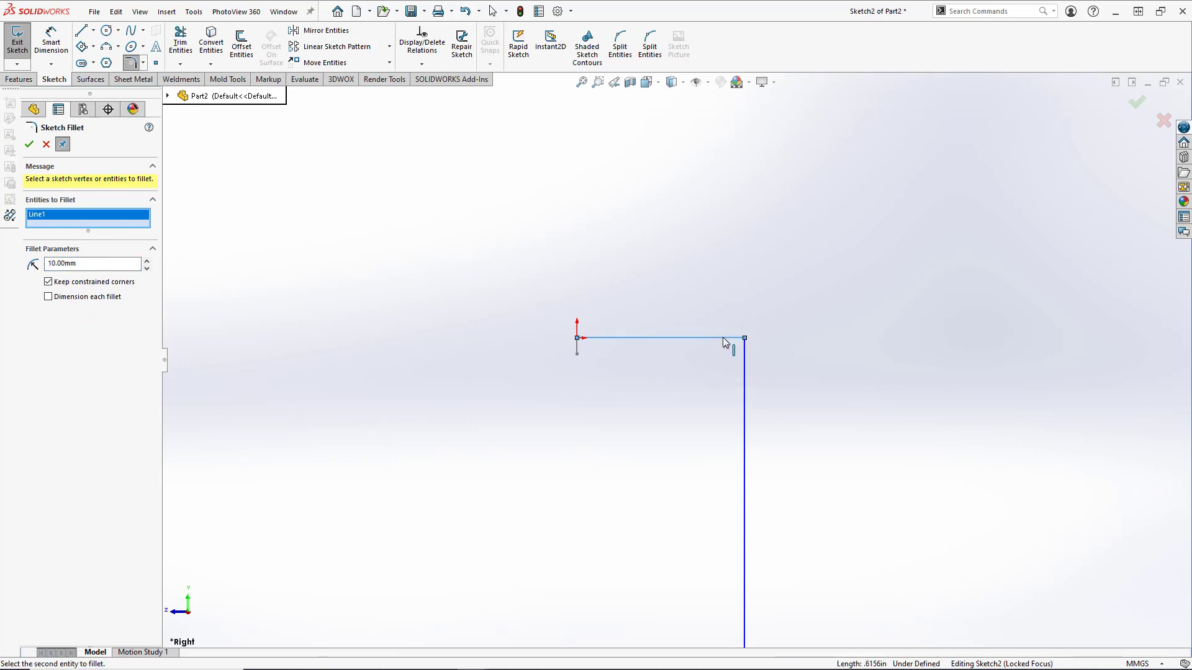
pyautogui.click(742, 375)
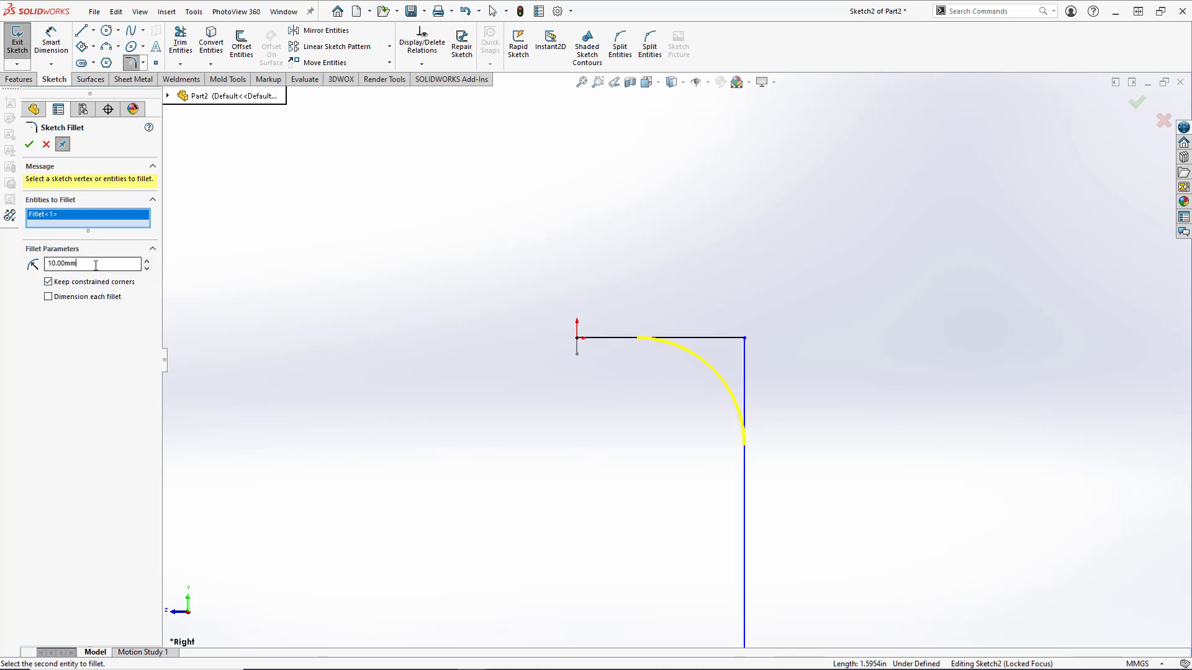
pyautogui.click(53, 263)
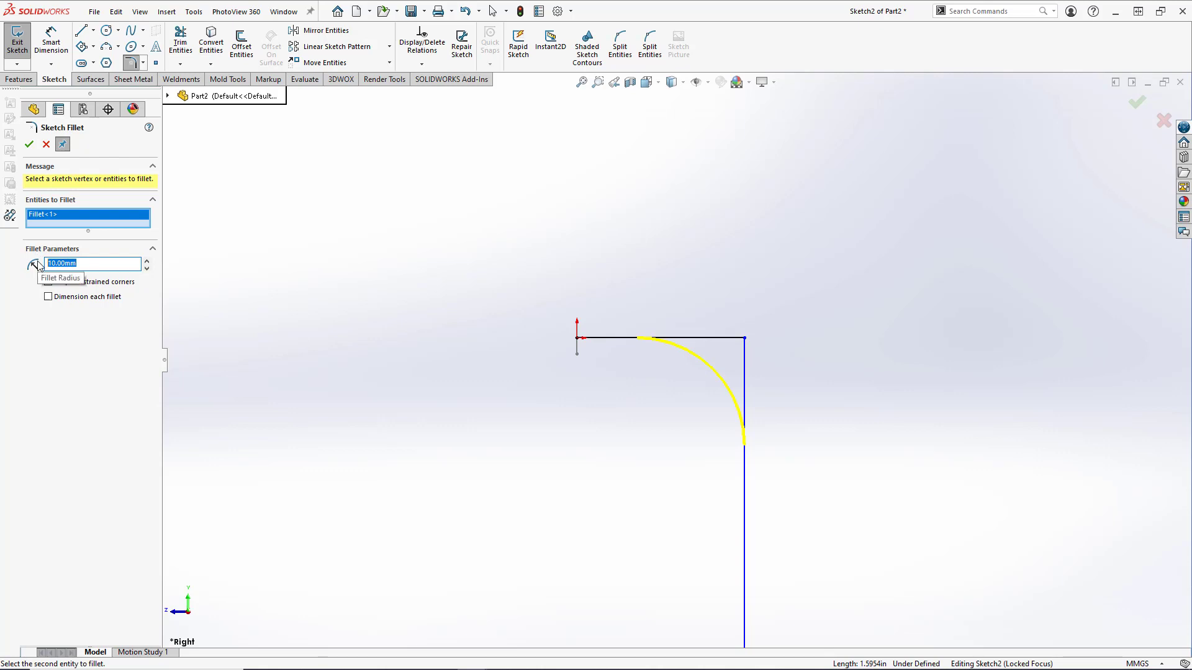
pyautogui.write('5')
pyautogui.press('Return')
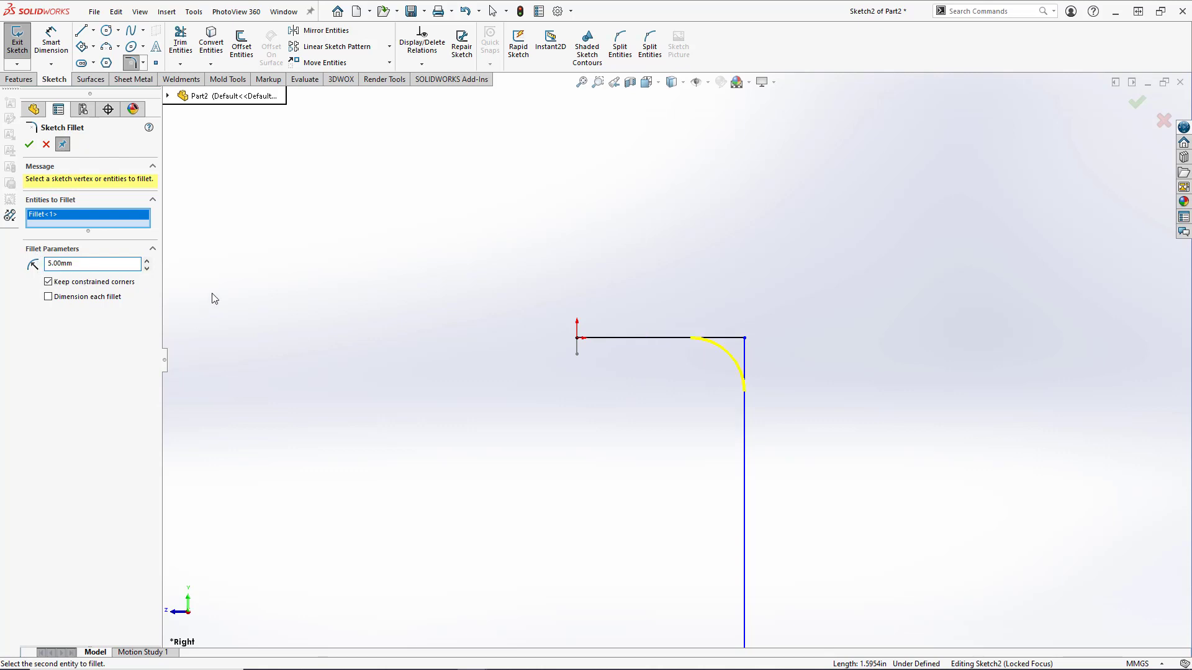
pyautogui.click(27, 146)
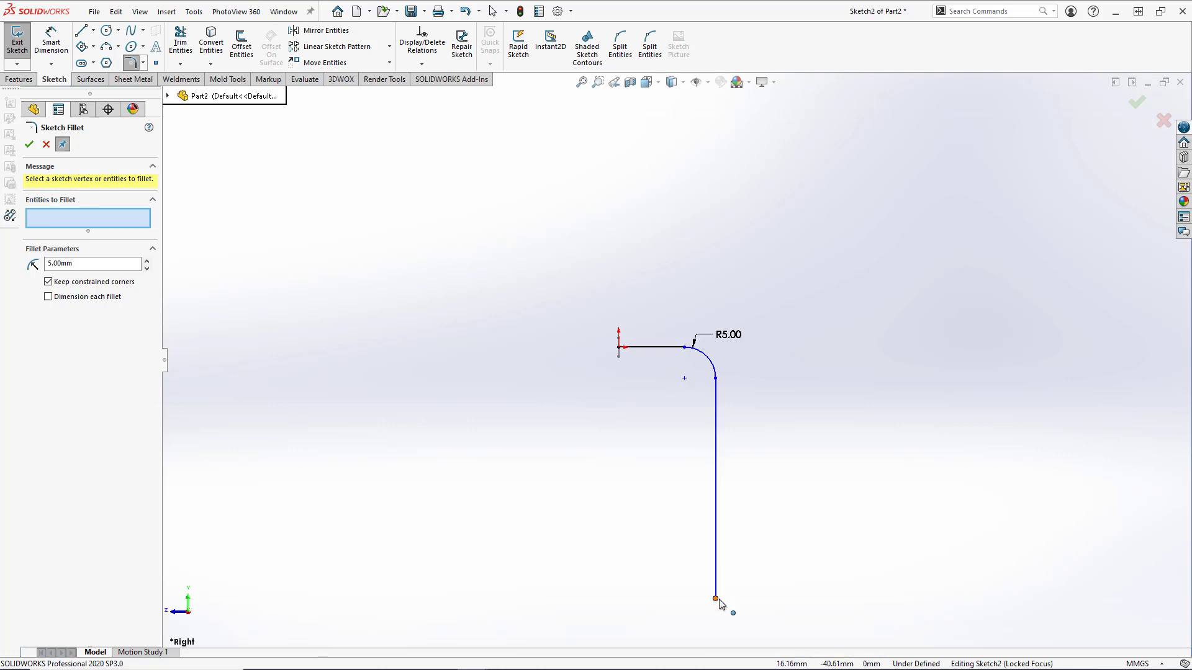
# Step: Dimension the horizontal distance from the origin to the vertical line as 25.25 mm
pyautogui.click(51, 42)
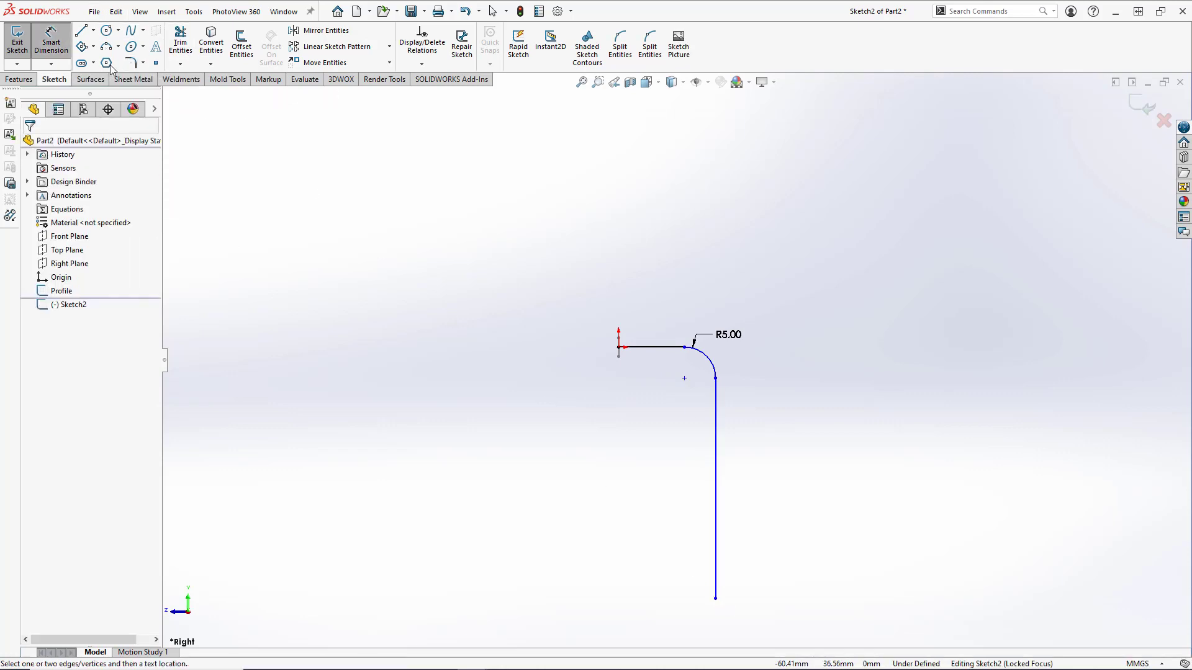
pyautogui.click(618, 348)
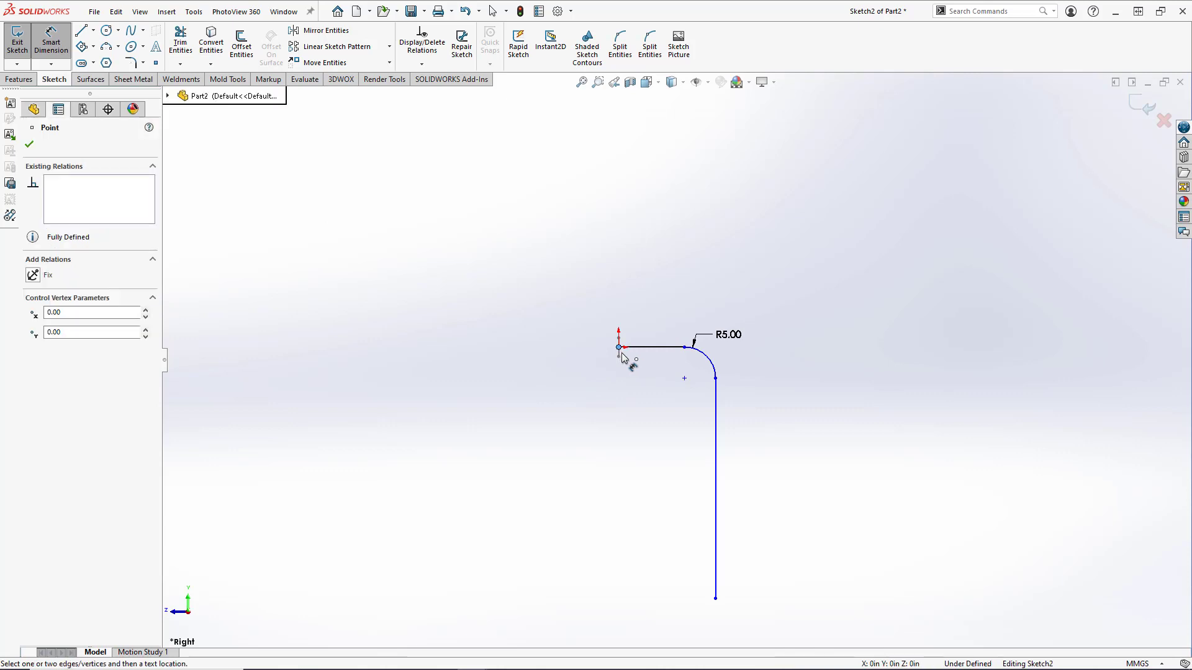
pyautogui.click(717, 428)
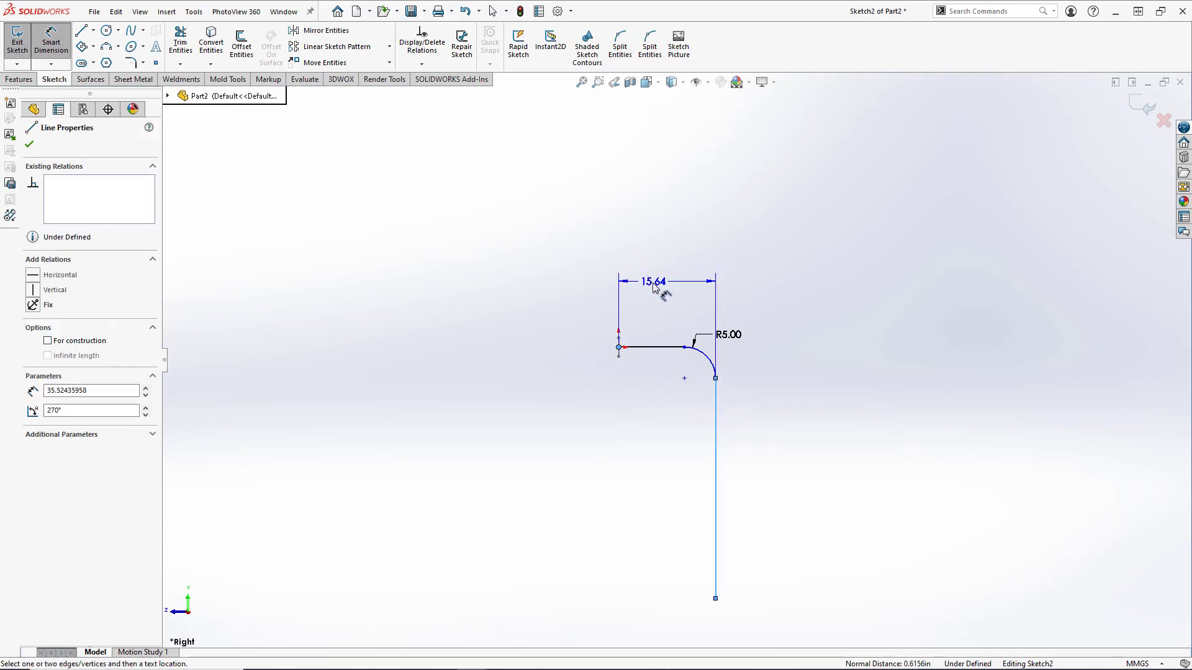
pyautogui.click(659, 301)
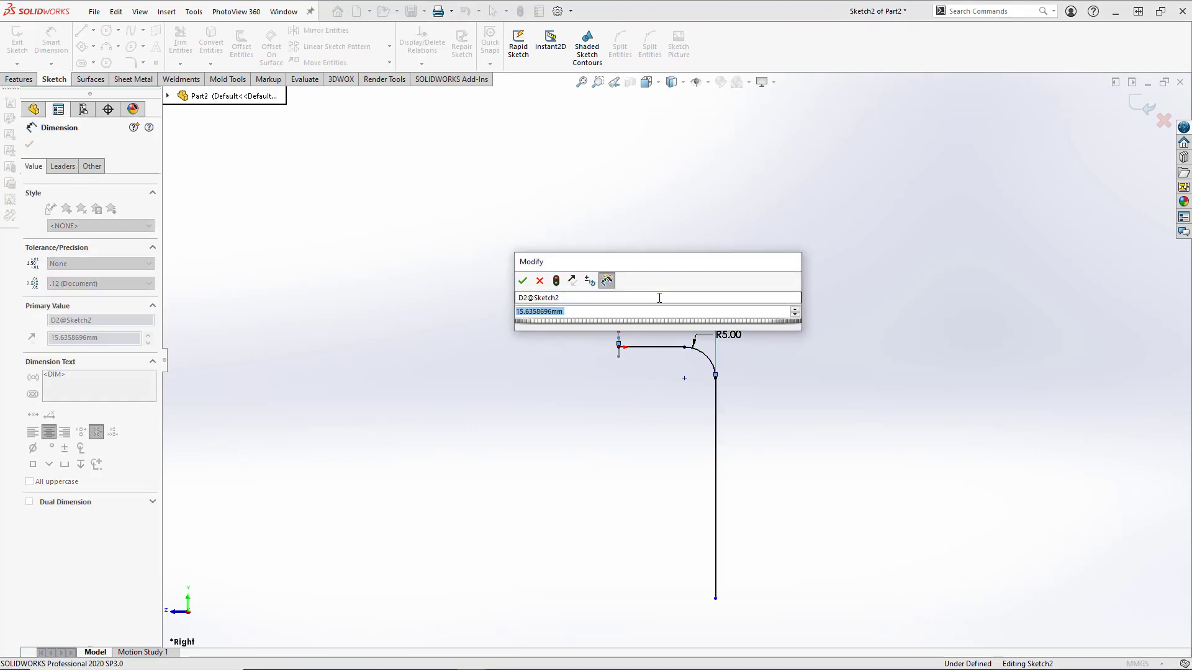
pyautogui.write('25')
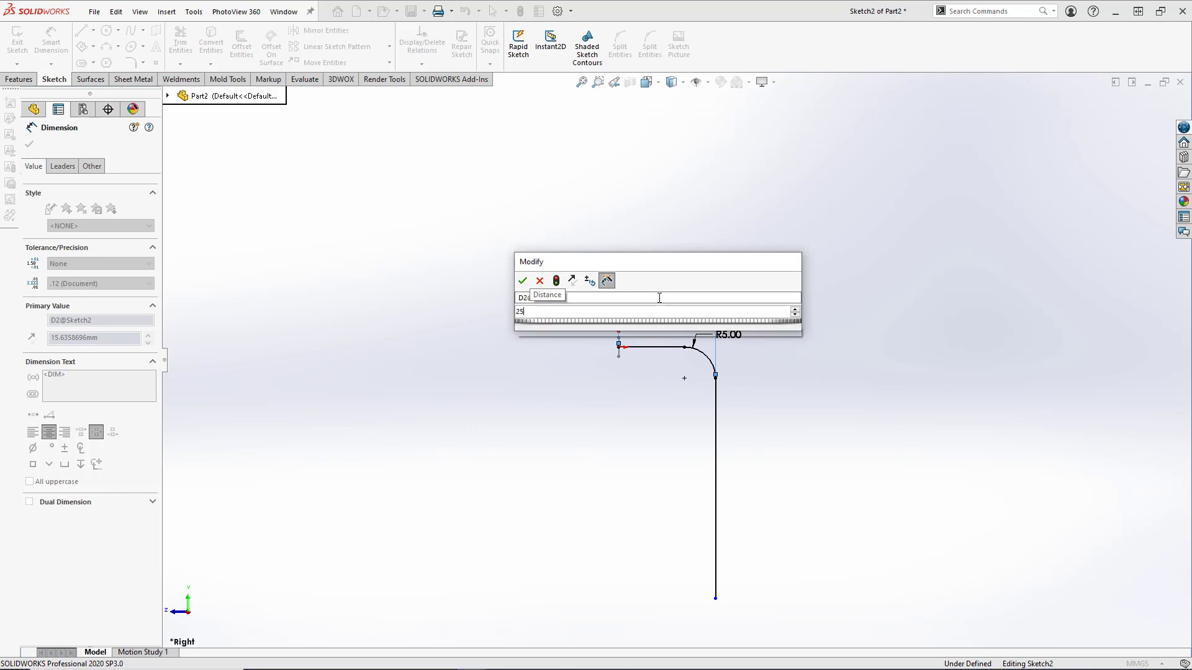
pyautogui.write('.25')
pyautogui.press('Return')
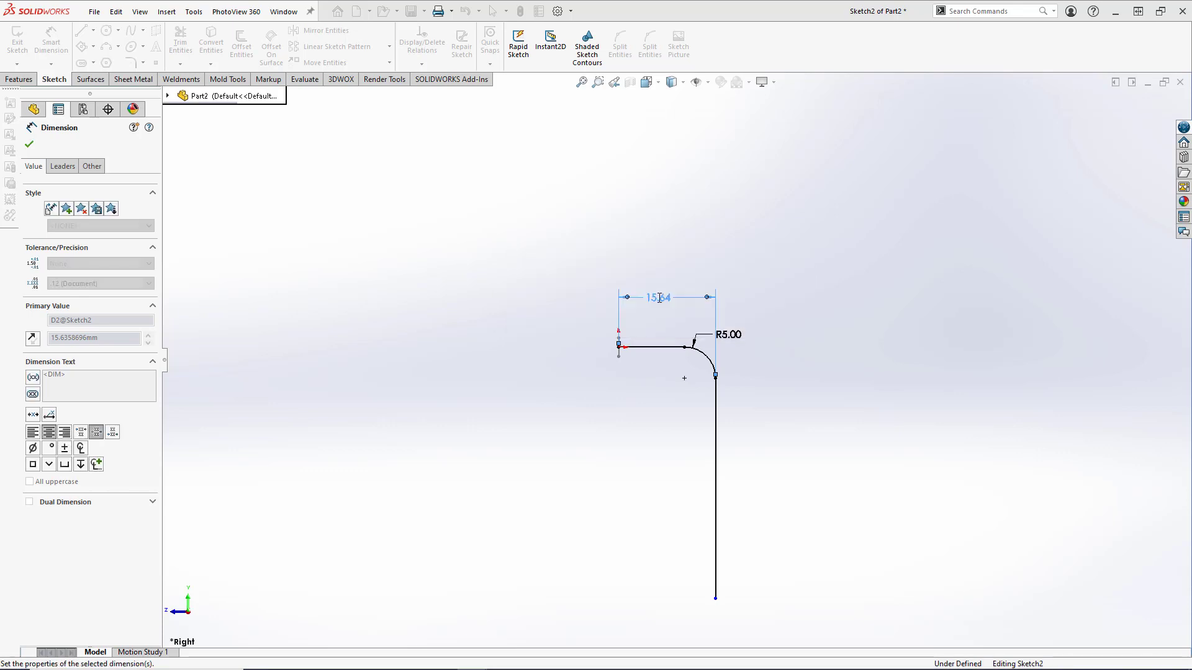
pyautogui.click(558, 384)
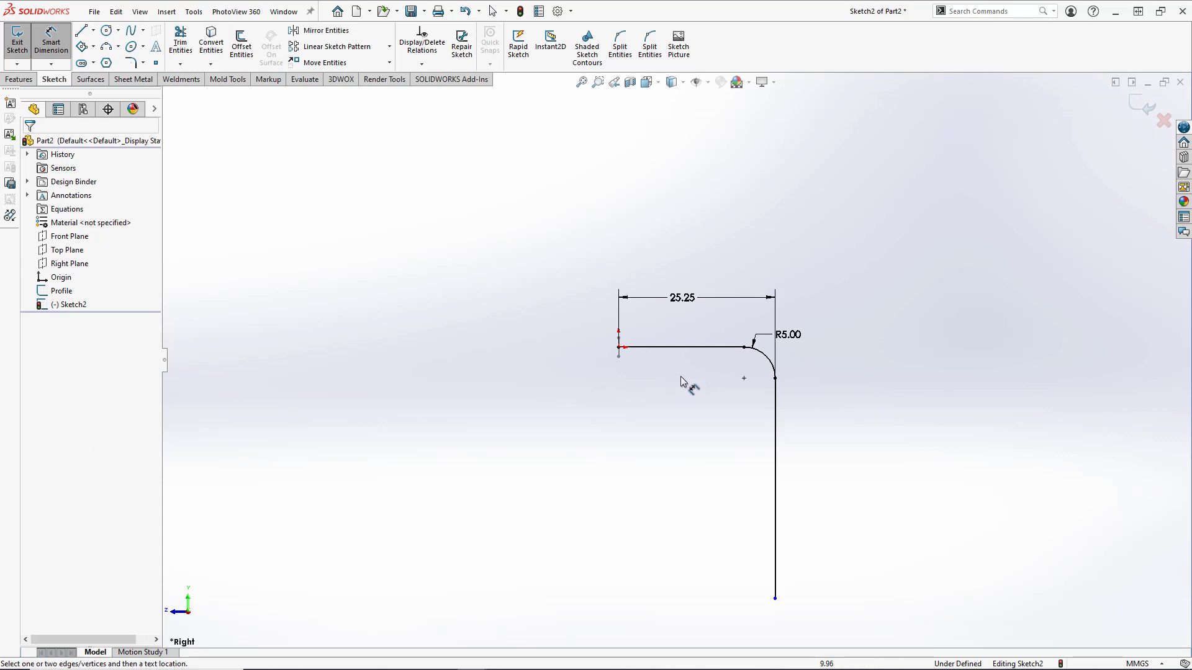
# Step: Dimension the vertical leg from the horizontal line to the bottom vertex as 58 mm
pyautogui.click(703, 352)
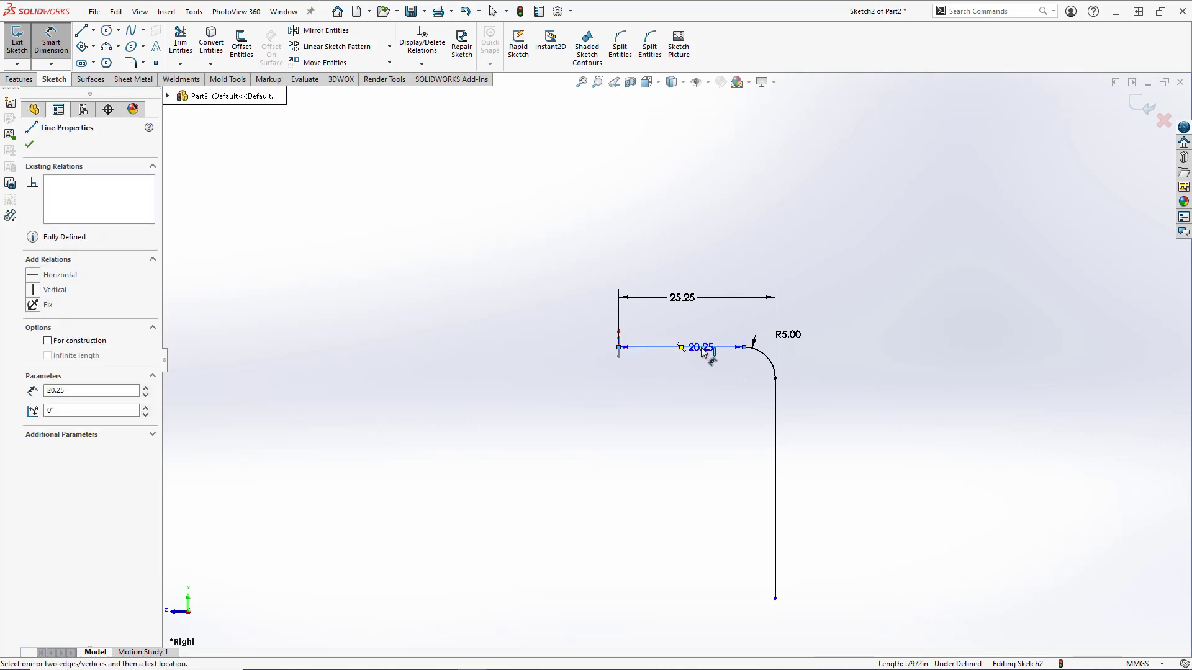
pyautogui.click(775, 599)
pyautogui.click(907, 472)
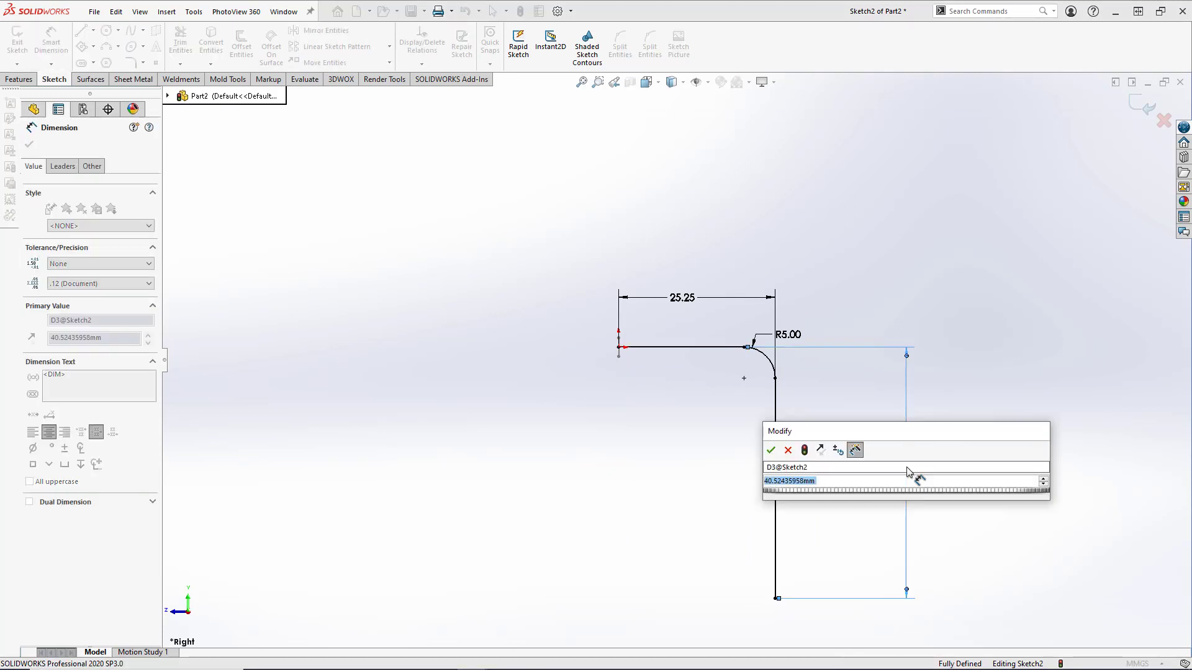
pyautogui.write('58')
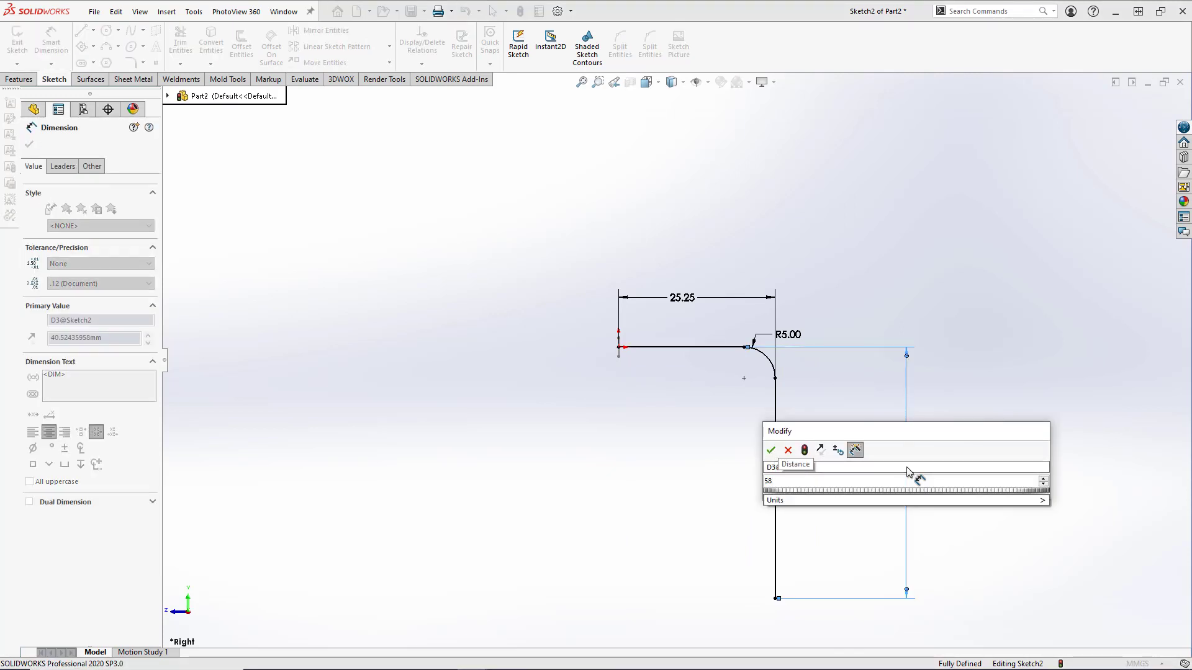
pyautogui.press('Return')
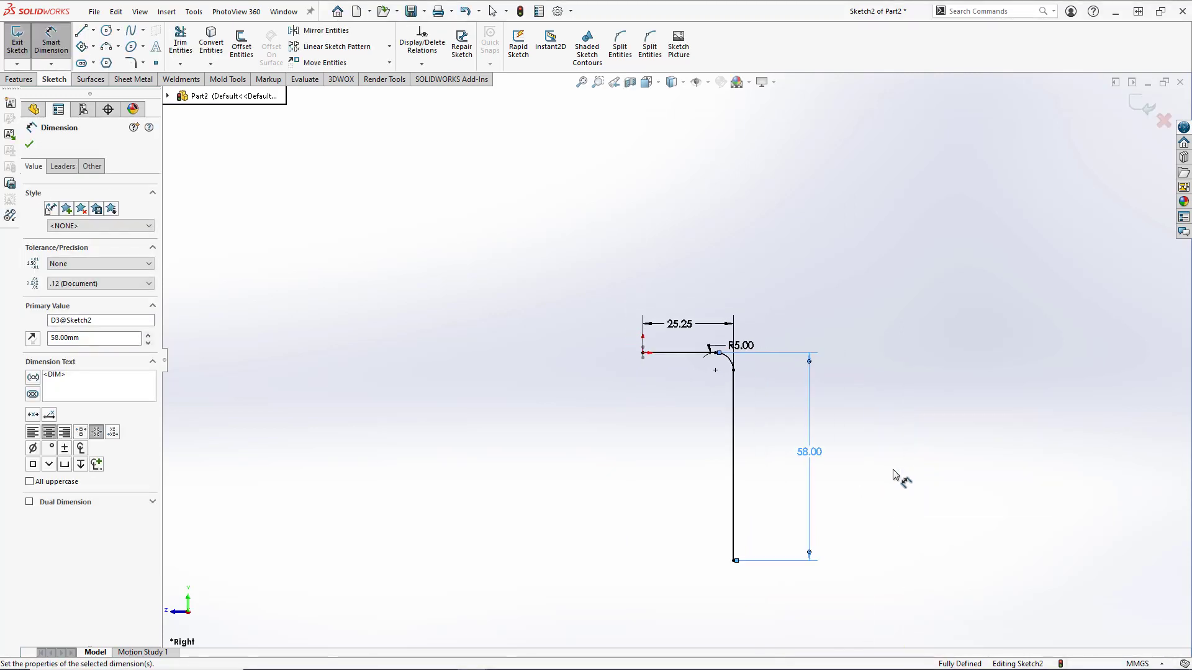
pyautogui.click(844, 486)
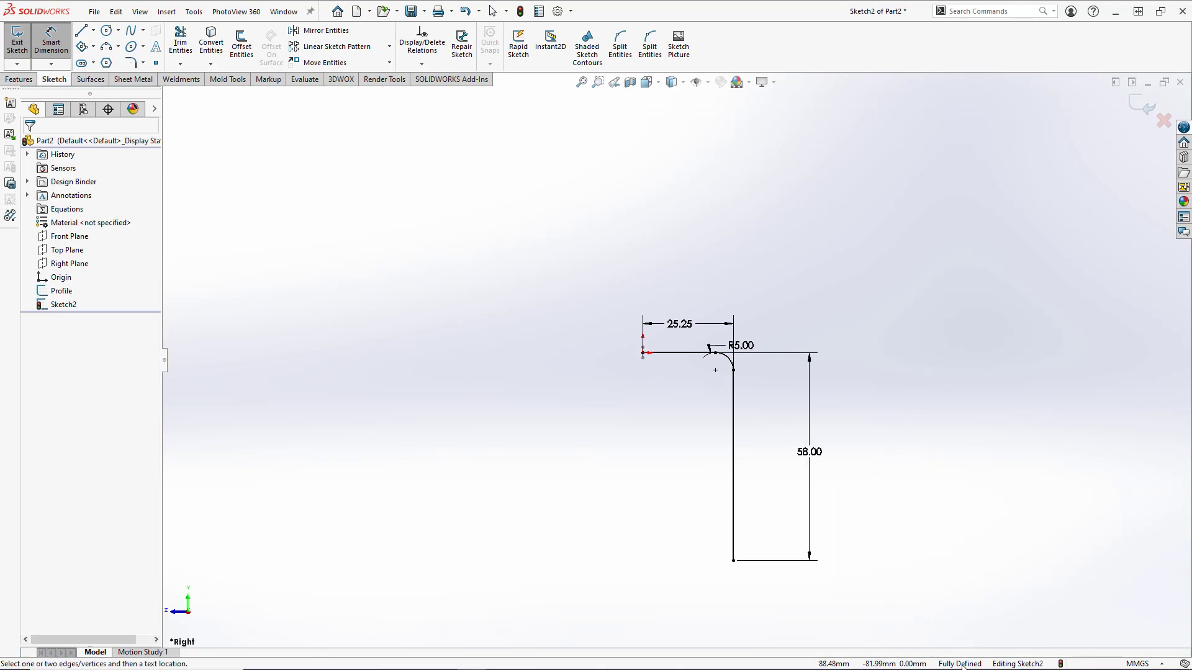
# Step: Exit the bent sketch and rename Sketch2 to 'Path' in the feature tree
pyautogui.click(1141, 112)
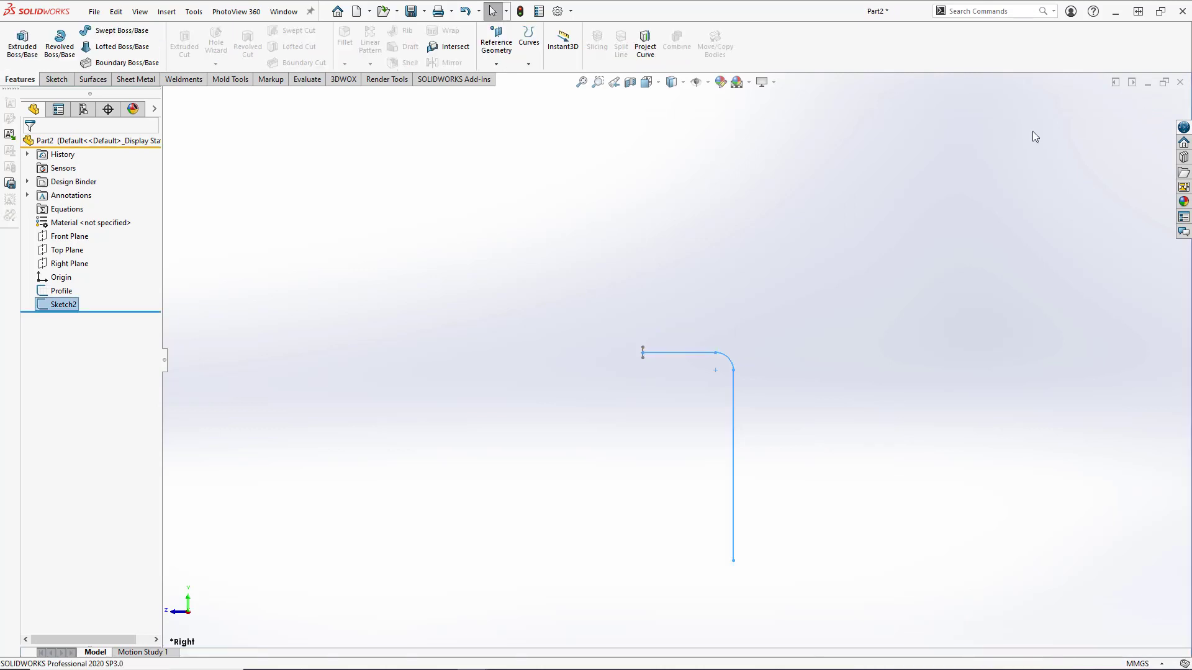
pyautogui.click(67, 305)
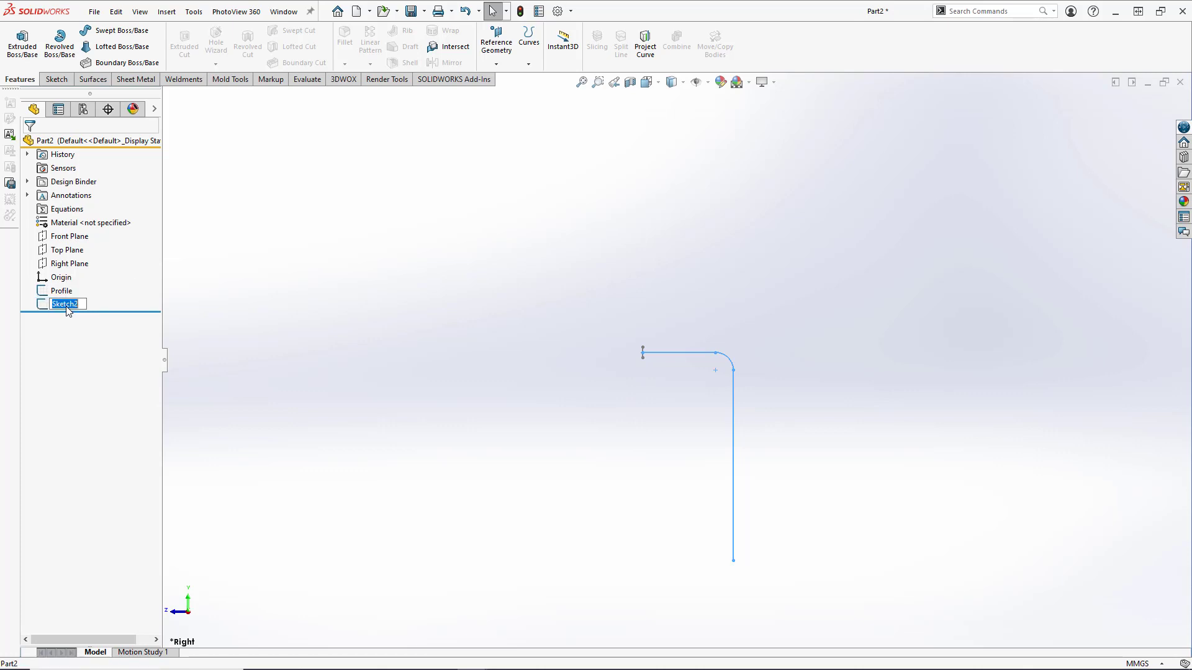
pyautogui.write('Path')
pyautogui.press('Return')
# Step: Check the Profile and Path sketches by selecting each in the tree, then clear the selection
pyautogui.click(224, 319)
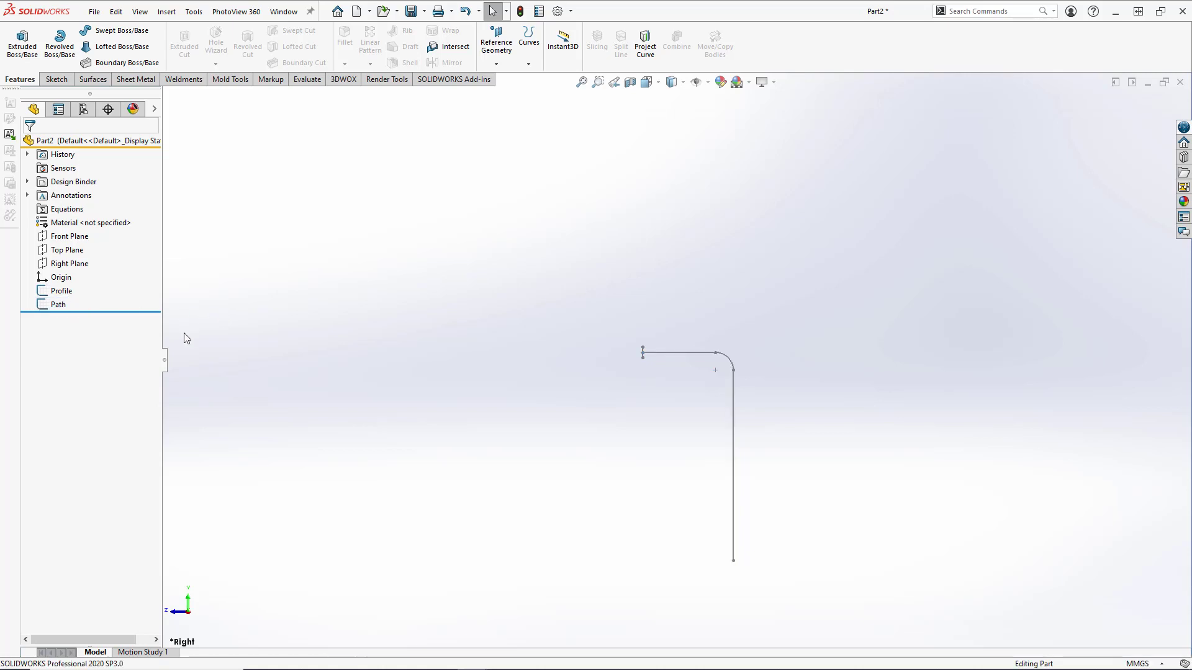
pyautogui.click(60, 292)
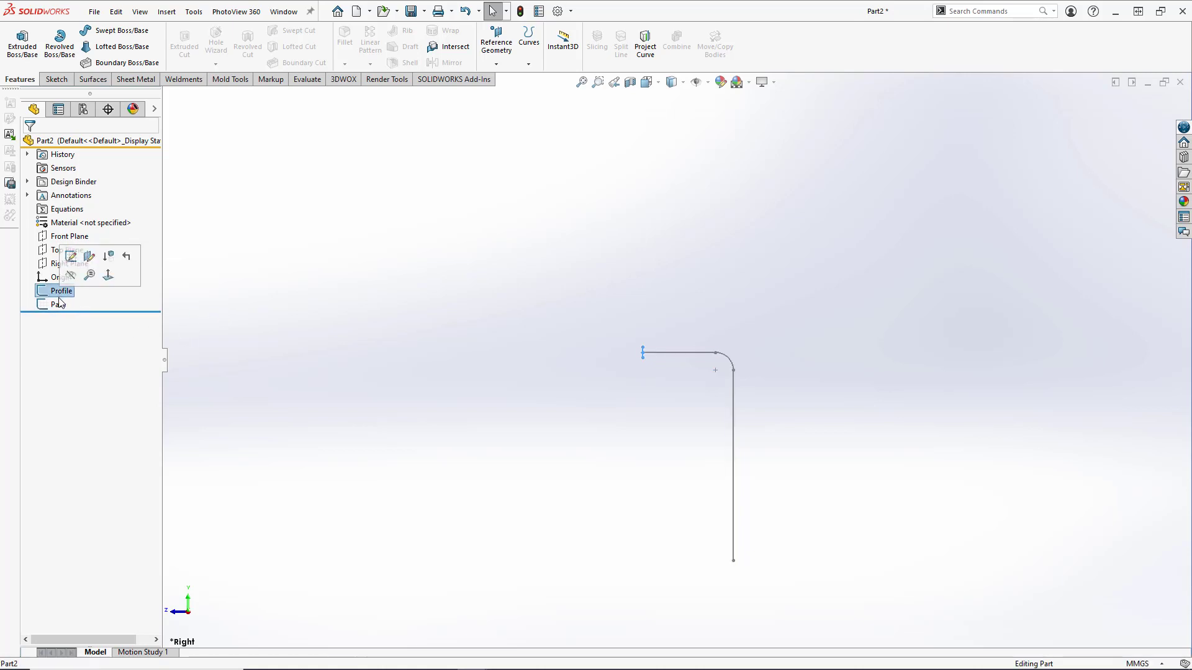
pyautogui.click(58, 304)
pyautogui.click(369, 353)
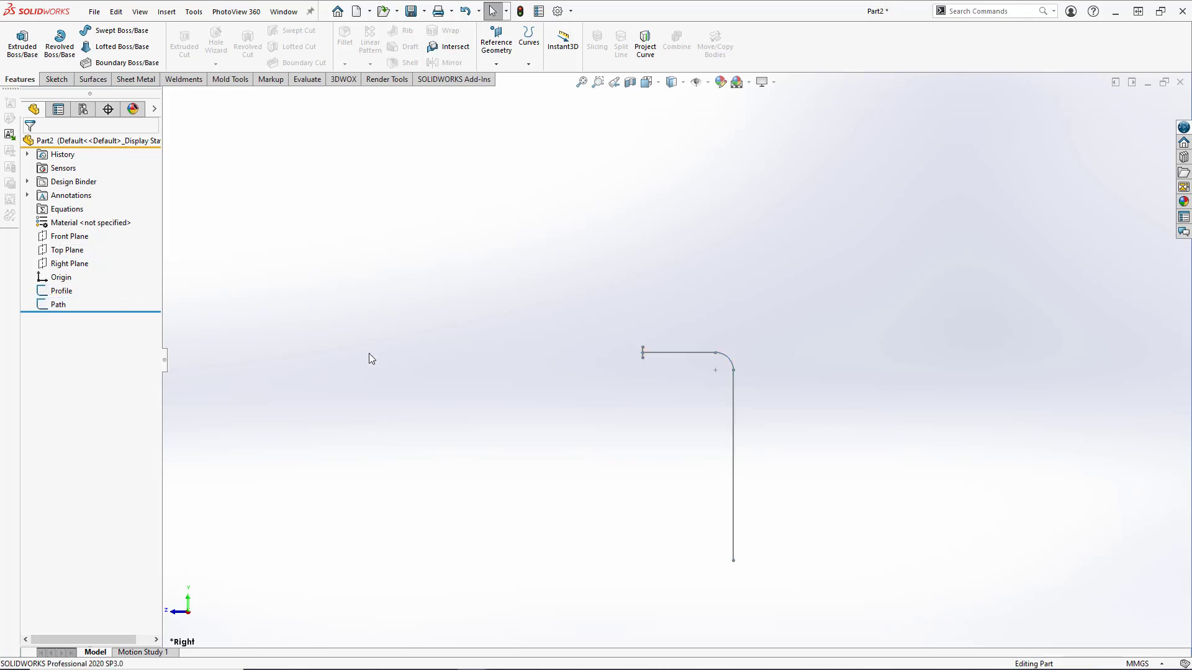
# Step: Create a Swept Boss/Base using the Profile sketch as profile and the Path sketch as path
pyautogui.click(132, 34)
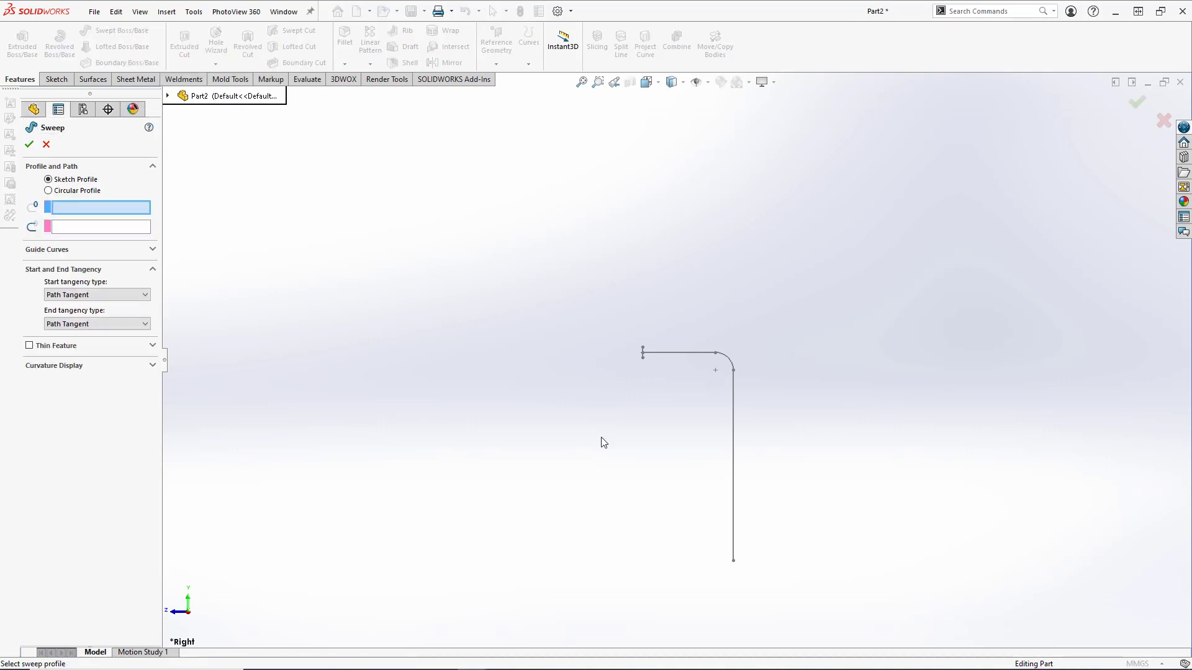
pyautogui.moveTo(608, 438)
pyautogui.mouseDown(button='middle')
pyautogui.moveTo(646, 434)
pyautogui.moveTo(684, 453)
pyautogui.mouseUp(button='middle')
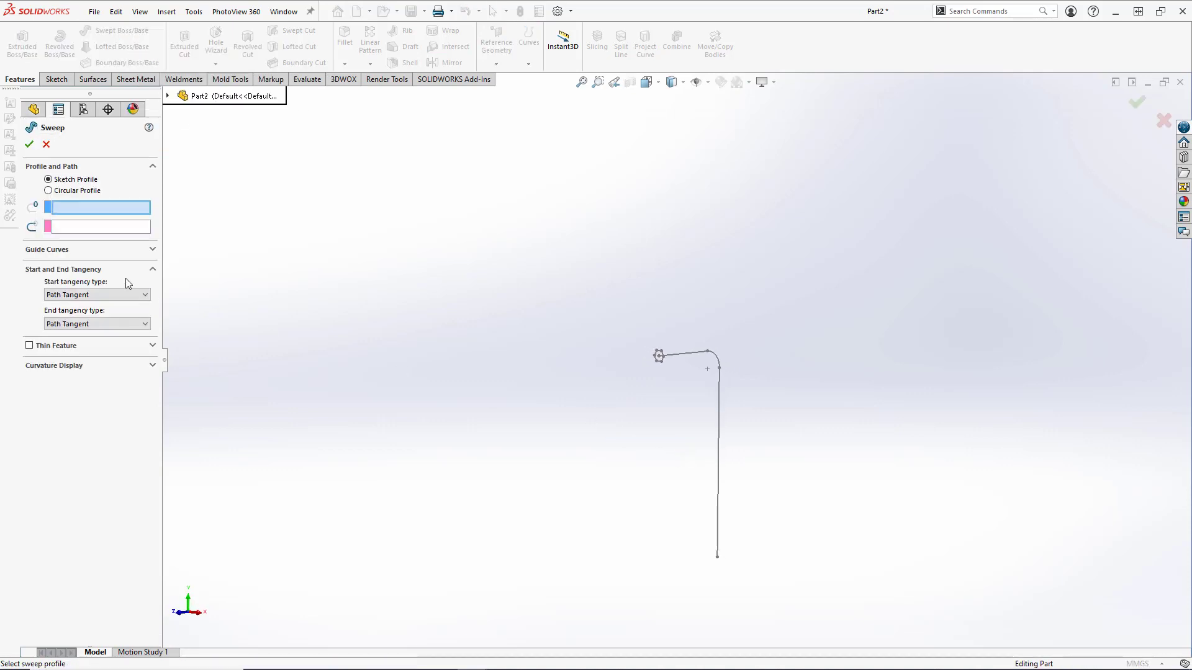
pyautogui.click(62, 209)
pyautogui.click(169, 96)
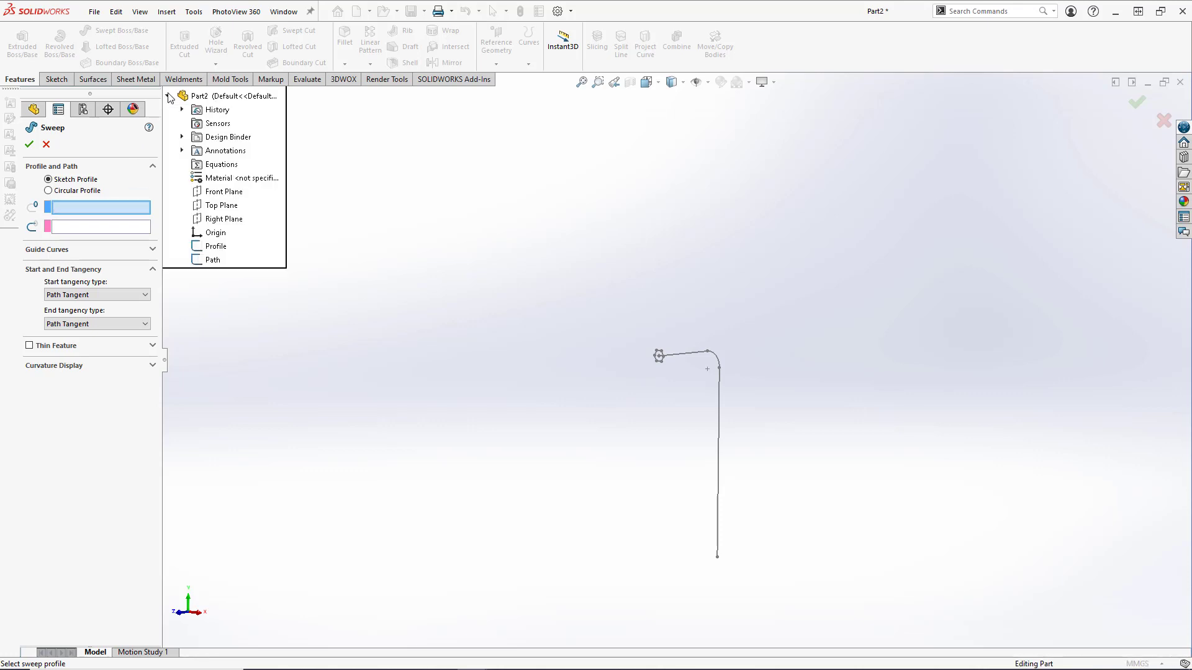
pyautogui.click(216, 246)
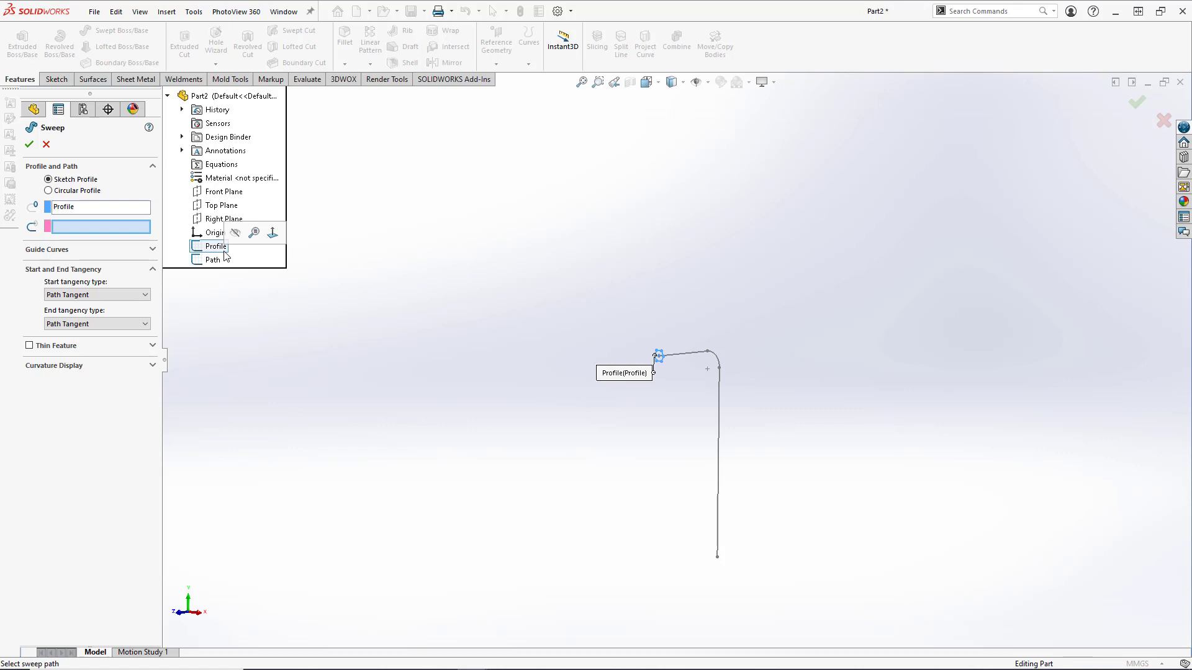
pyautogui.click(99, 230)
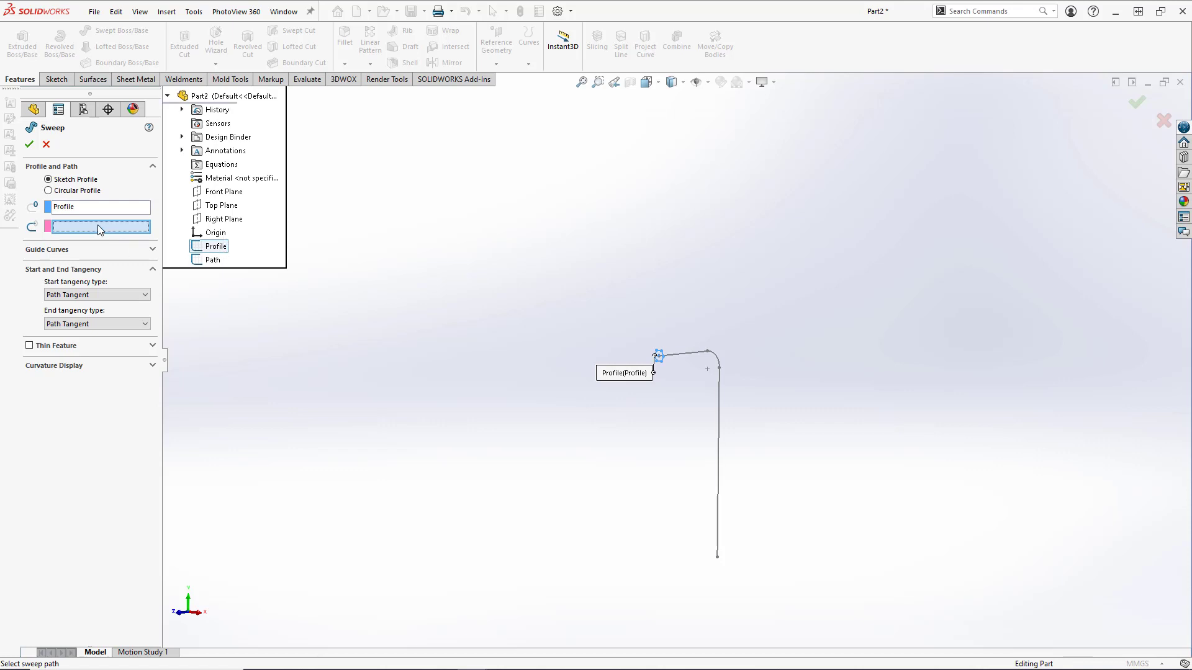
pyautogui.click(210, 260)
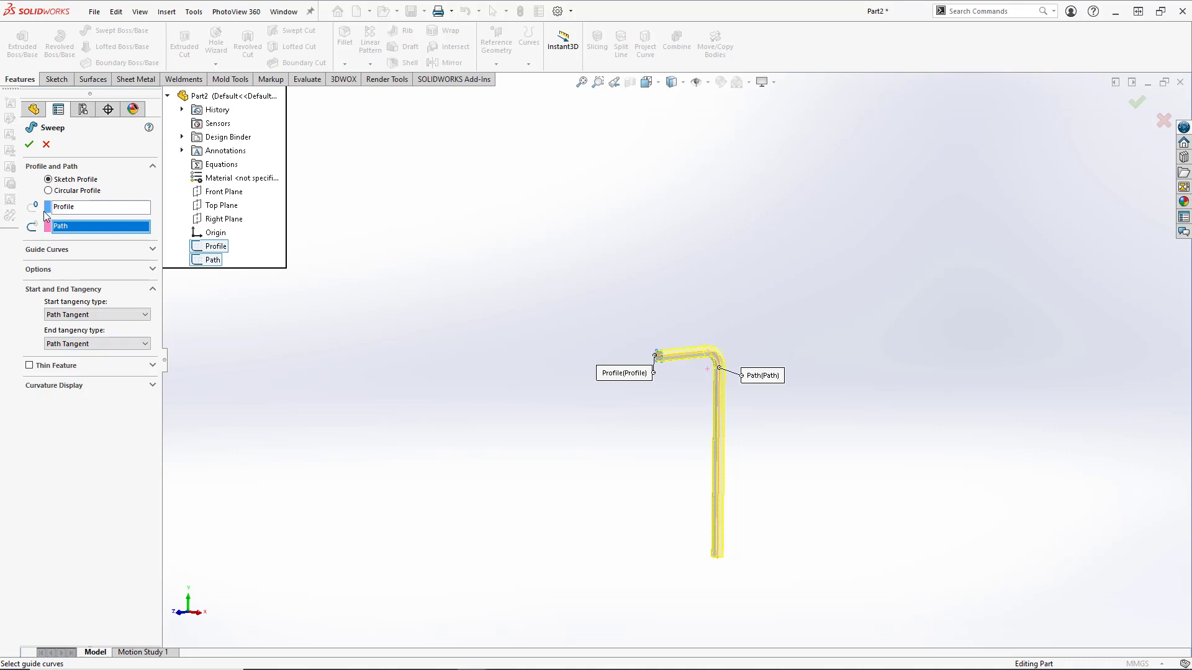
pyautogui.click(29, 146)
# Step: Zoom in and orbit to inspect the L-shaped hex key's rounded bend
pyautogui.scroll(-3, 838, 422)
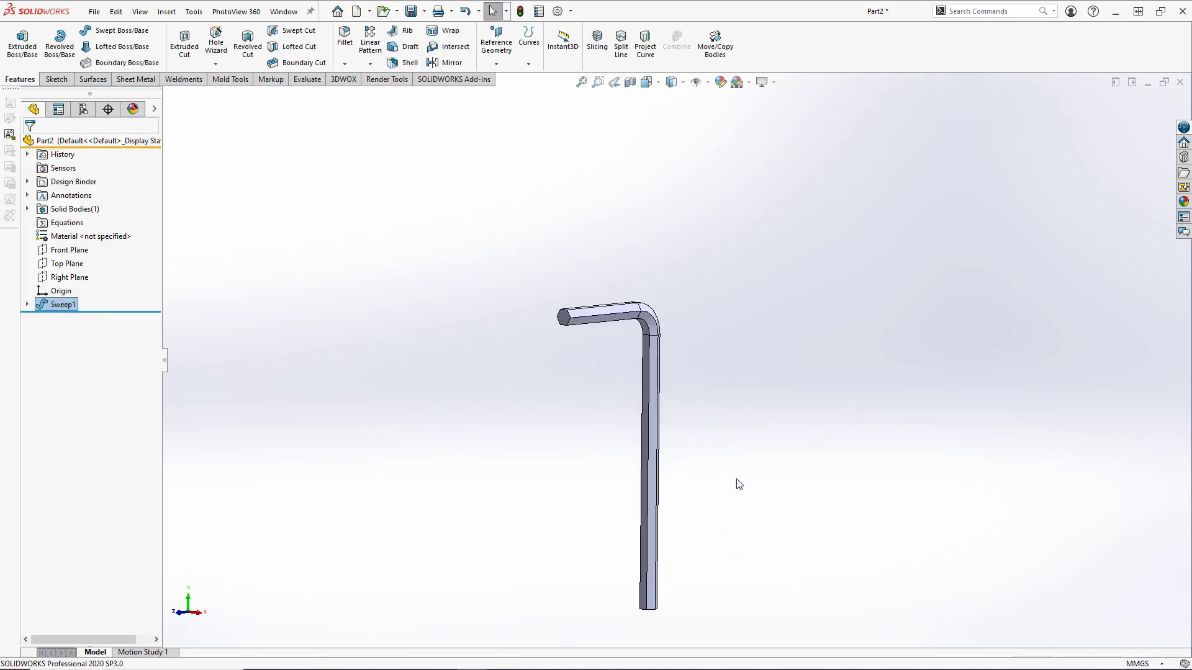
pyautogui.scroll(-2, 676, 547)
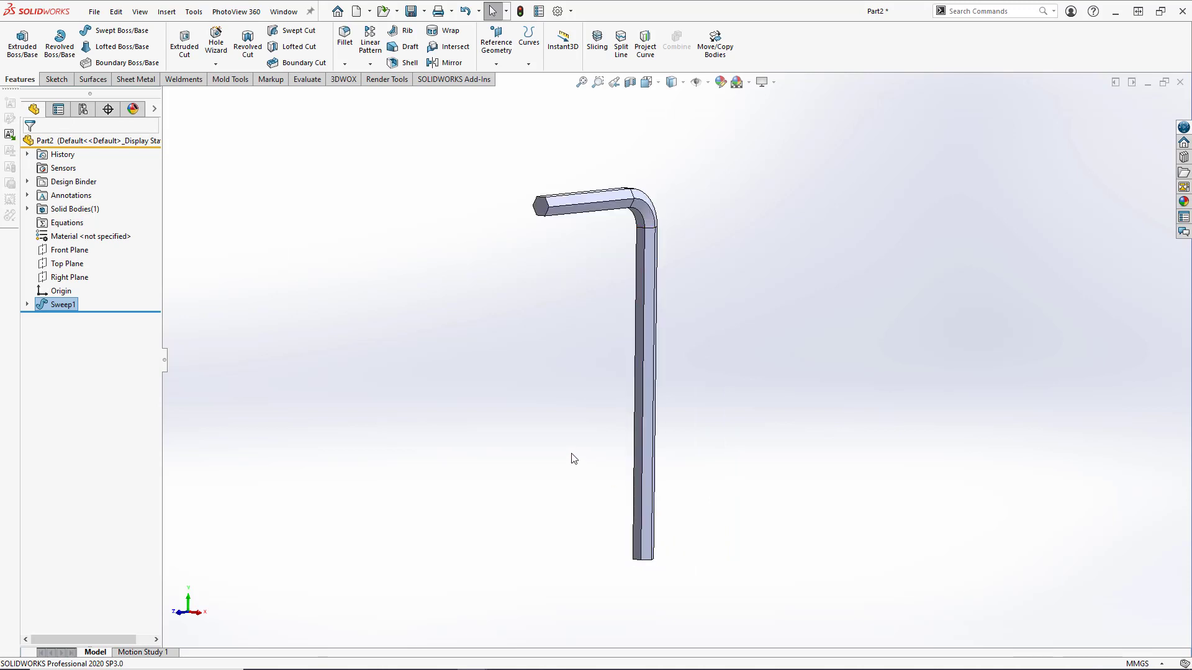
pyautogui.moveTo(564, 391)
pyautogui.mouseDown(button='middle')
pyautogui.moveTo(483, 411)
pyautogui.moveTo(601, 378)
pyautogui.moveTo(737, 385)
pyautogui.moveTo(553, 398)
pyautogui.mouseUp(button='middle')
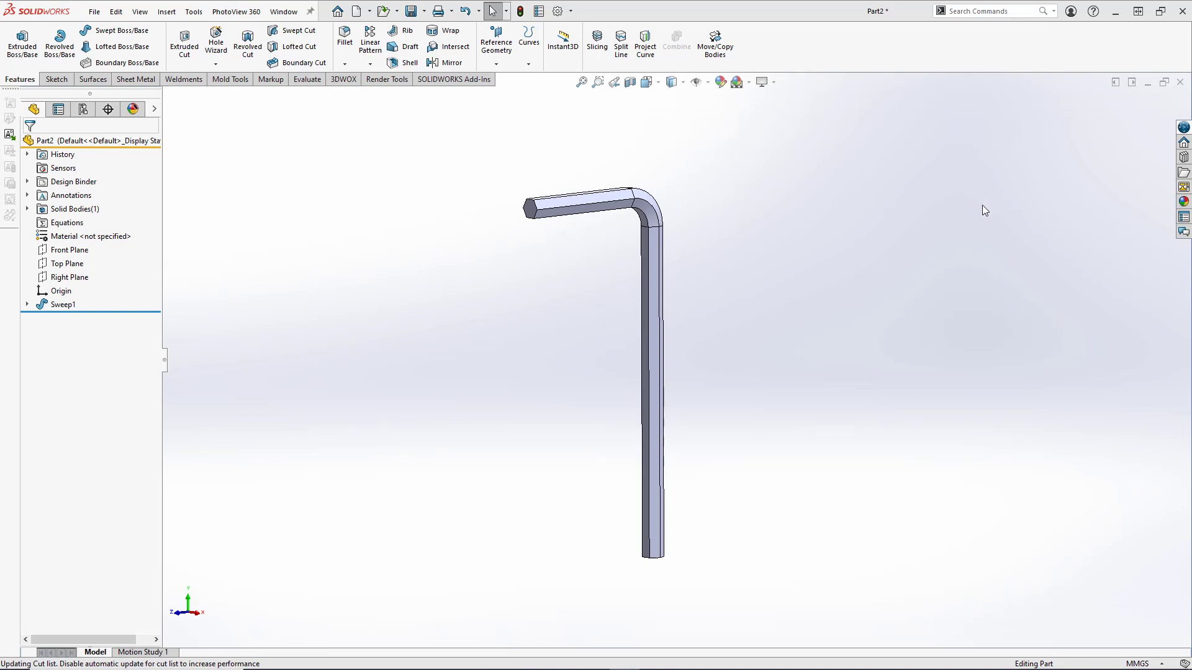
# Step: Apply Steel > Plain Carbon Steel to the part through Edit Material
pyautogui.rightClick(114, 241)
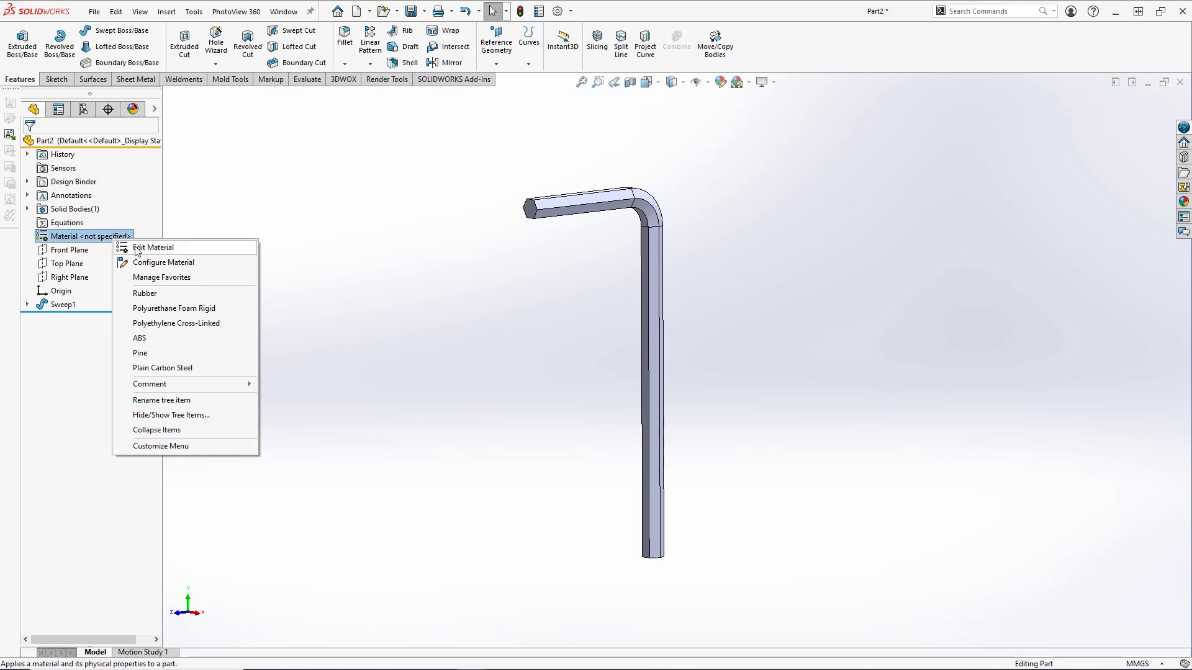
pyautogui.click(159, 252)
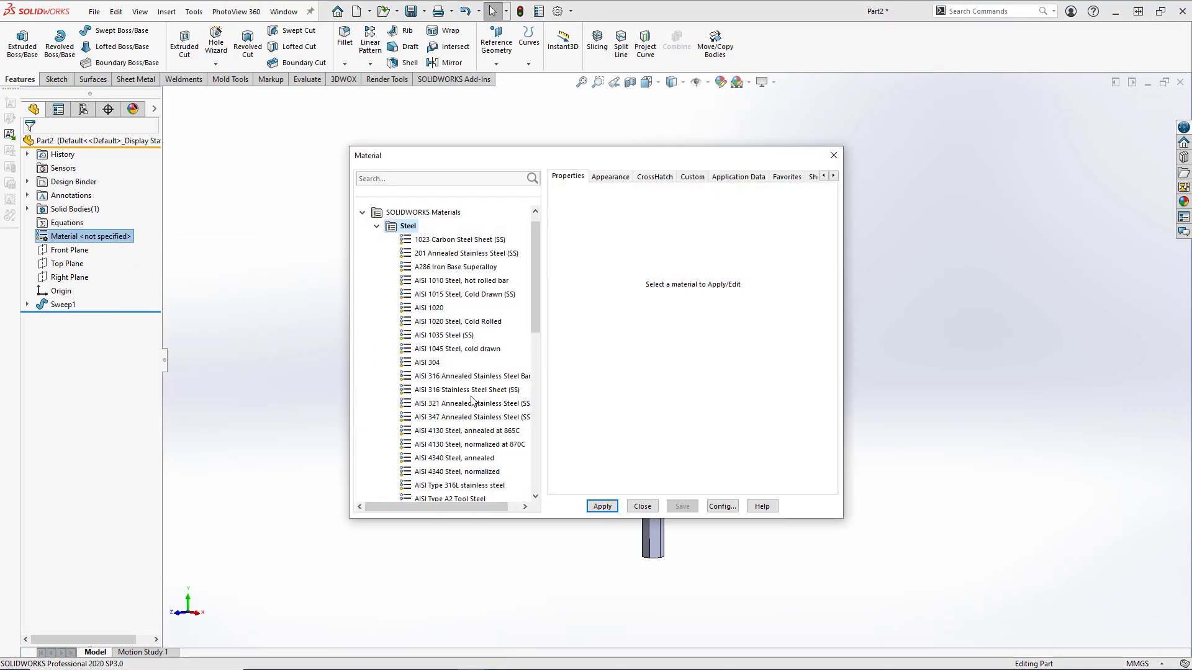
pyautogui.scroll(-3, 471, 401)
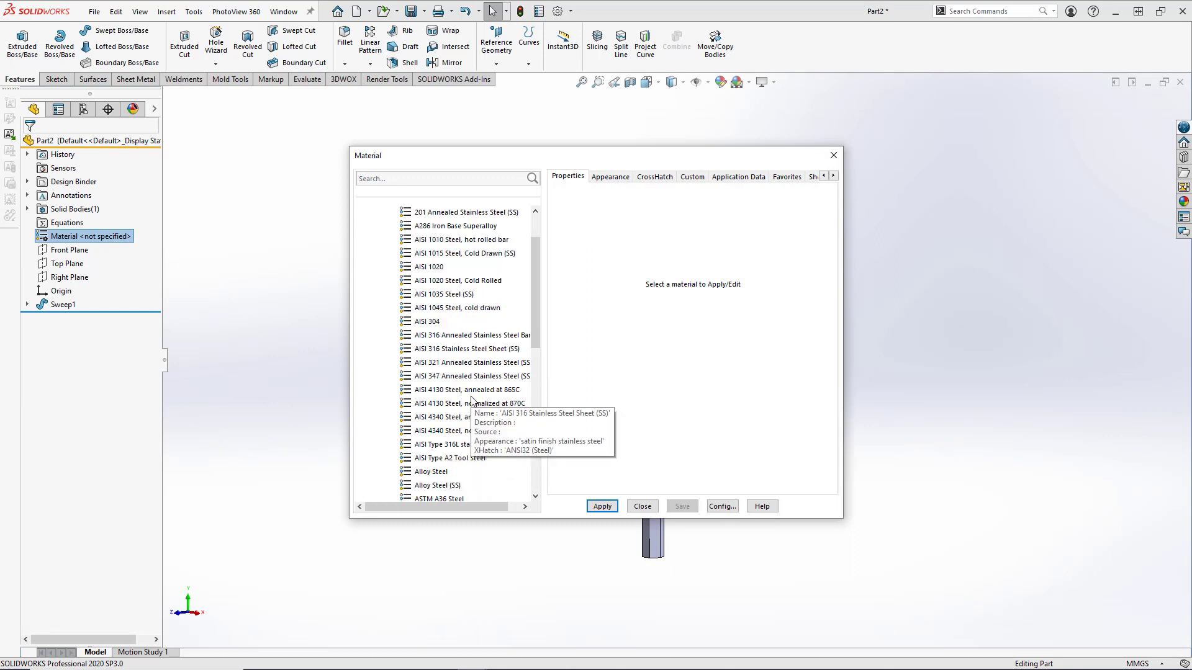
pyautogui.scroll(-2, 471, 400)
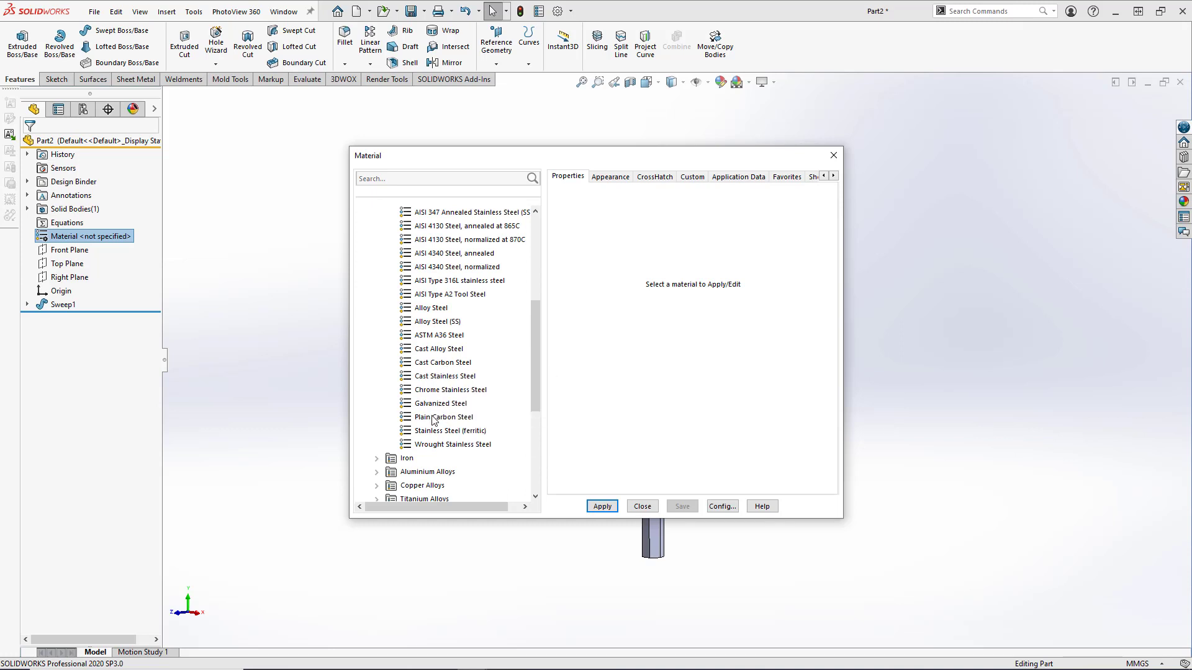
pyautogui.click(435, 418)
pyautogui.scroll(1, 434, 421)
pyautogui.scroll(4, 434, 420)
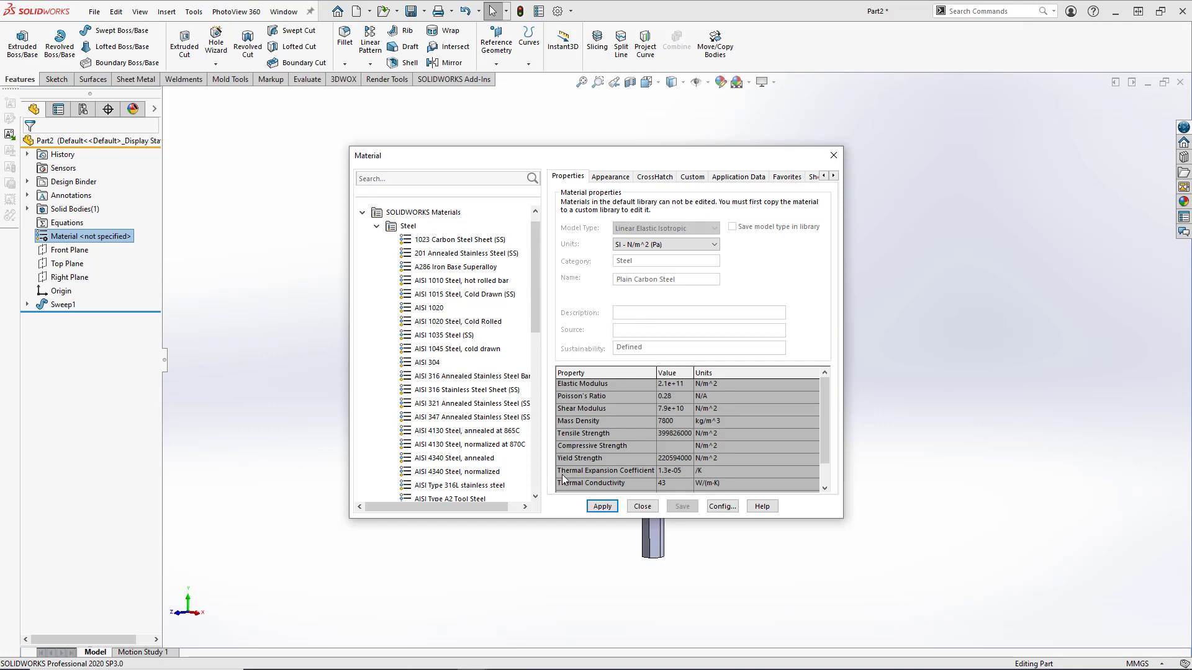
pyautogui.click(602, 508)
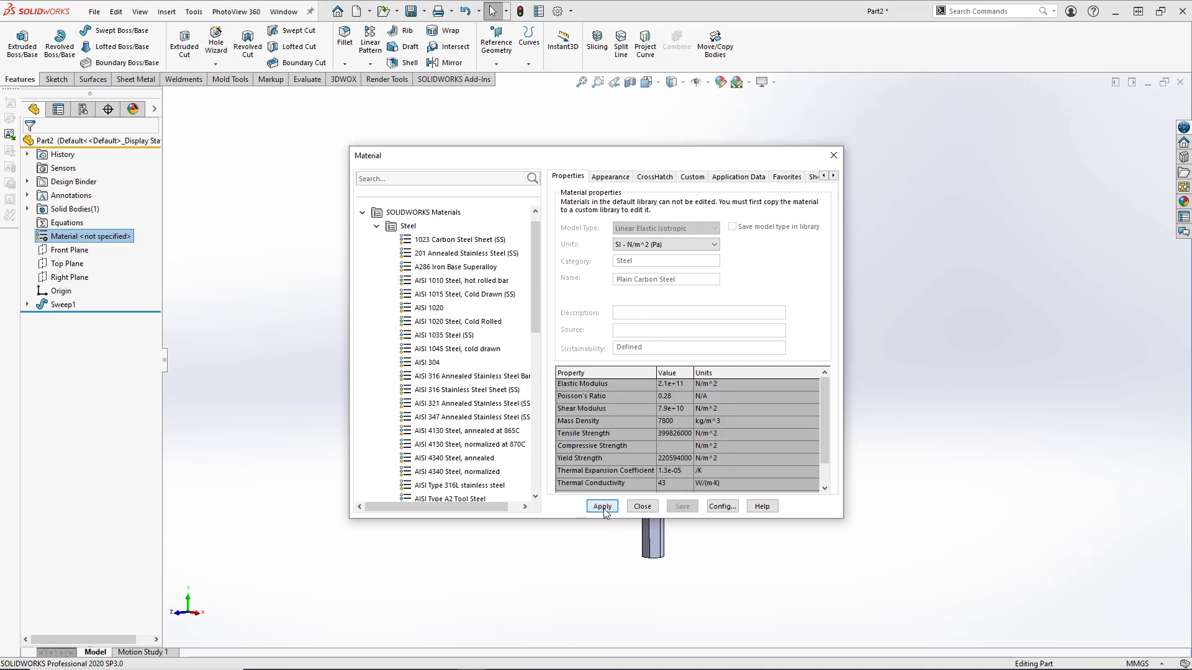
pyautogui.click(643, 507)
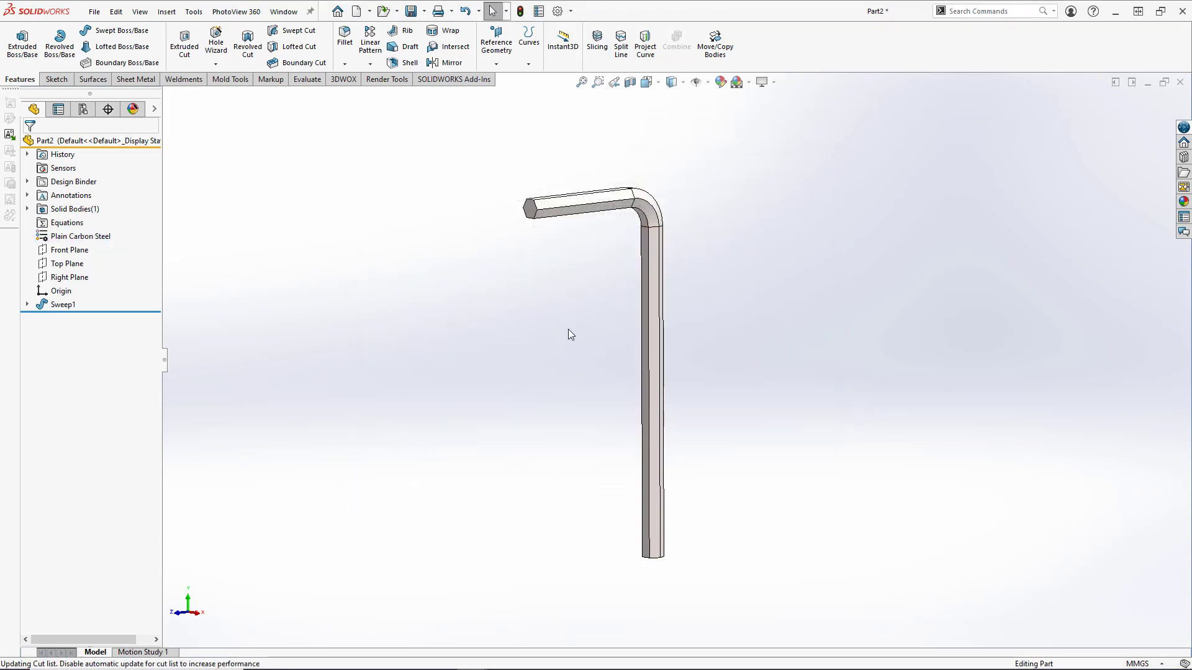
# Step: Switch the view to Isometric with Ctrl+7
pyautogui.hotkey('ctrl', '7')
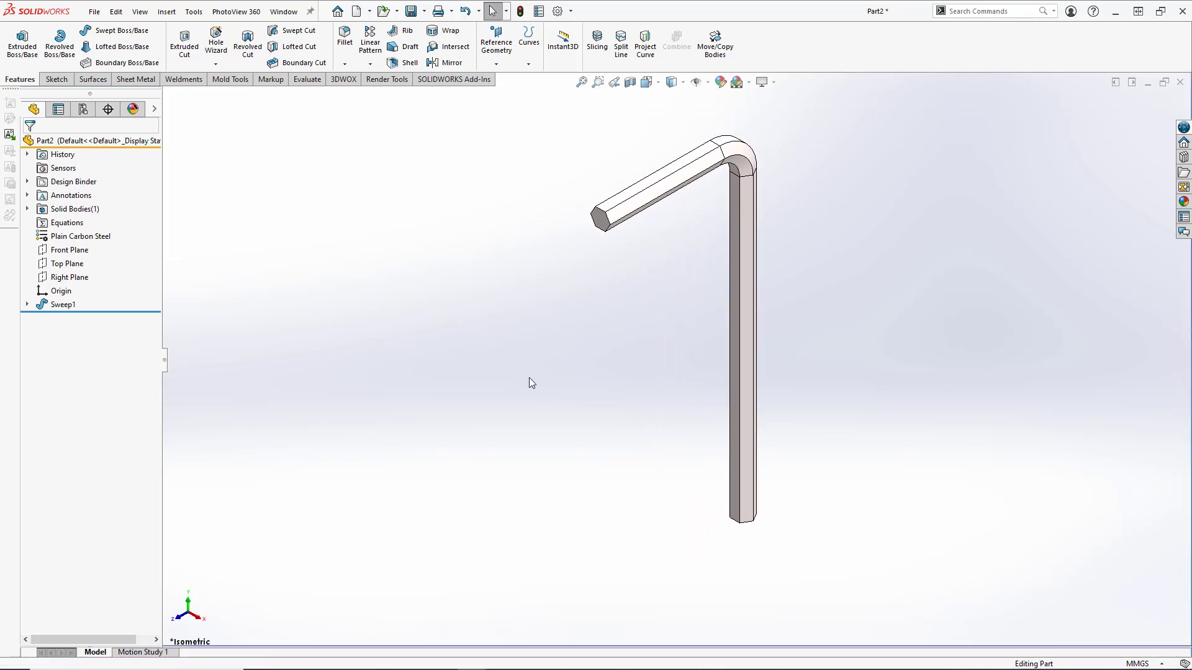